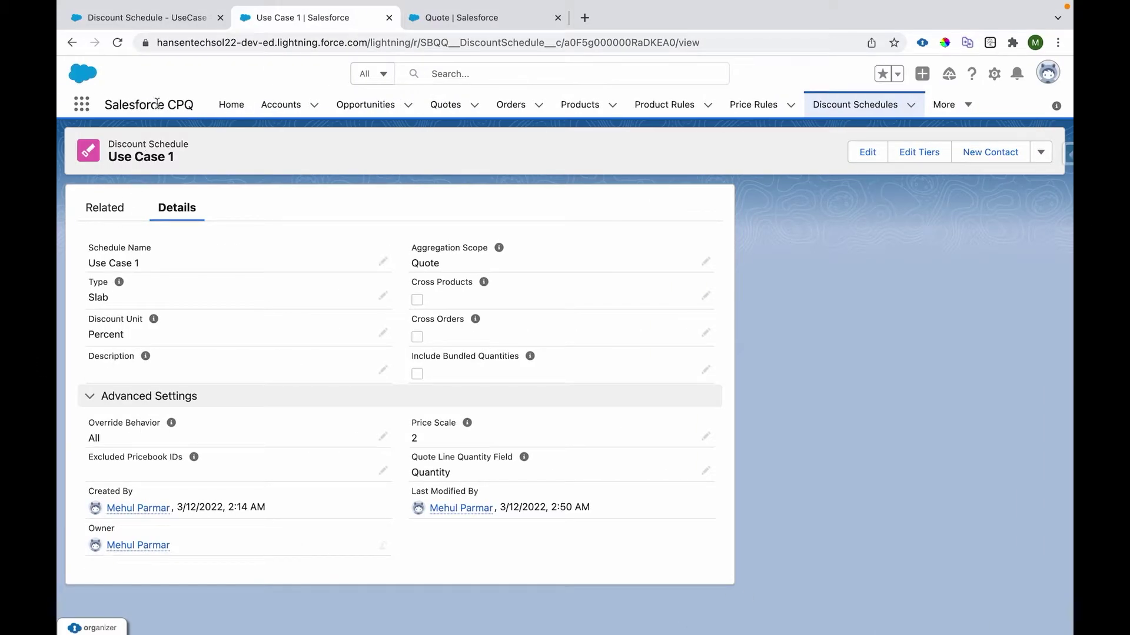
# Open the 'Discount Schedule - UseCase 1' product and highlight its Discount Schedule value, Use Case 1
pyautogui.click(147, 18)
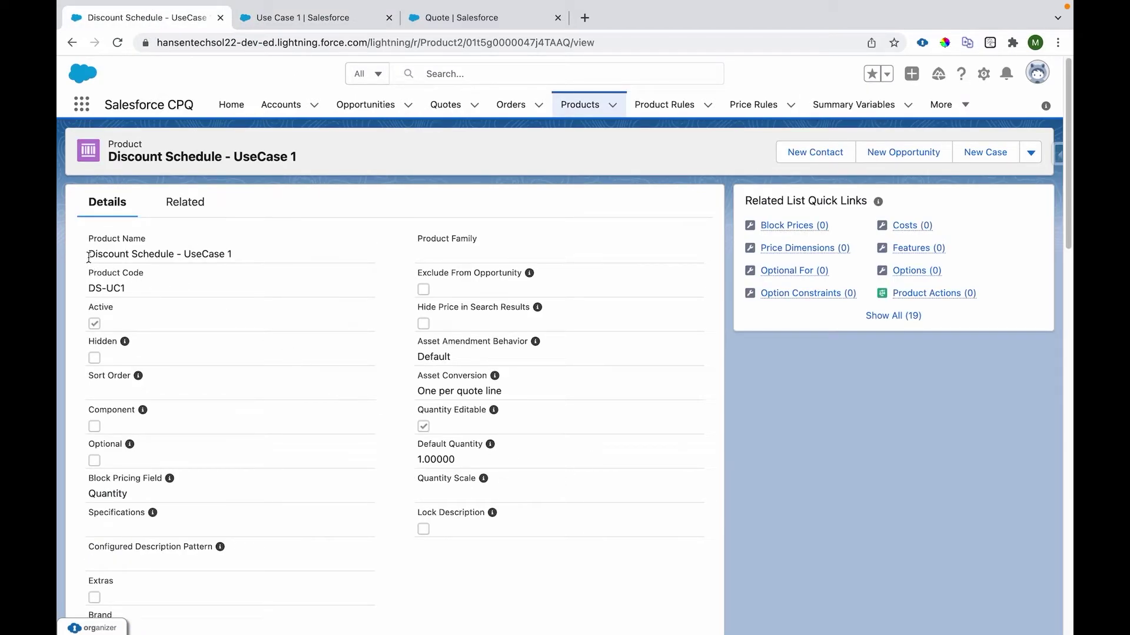
pyautogui.moveTo(111, 154); pyautogui.dragTo(405, 156)
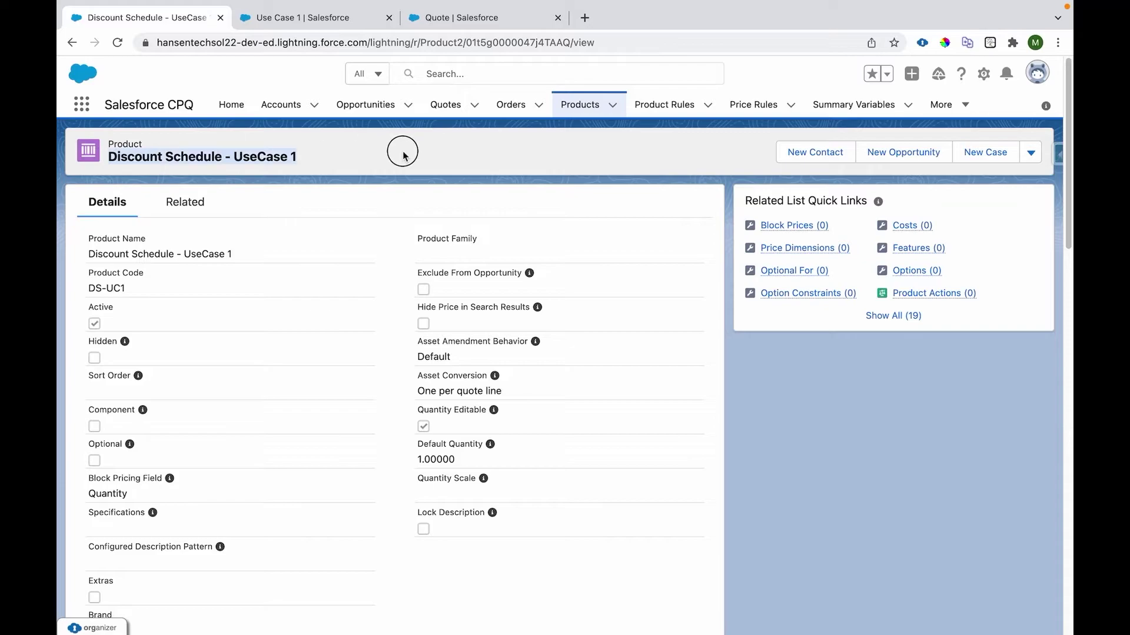
pyautogui.scroll(-5, 354, 294)
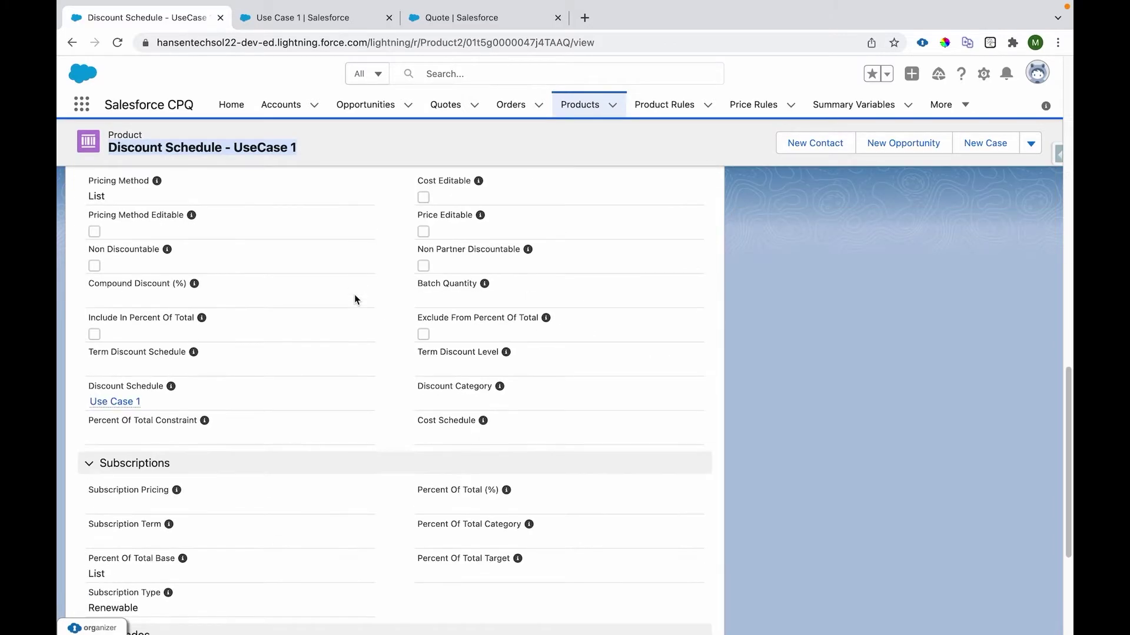
pyautogui.scroll(-1, 355, 300)
pyautogui.moveTo(86, 360); pyautogui.dragTo(90, 384)
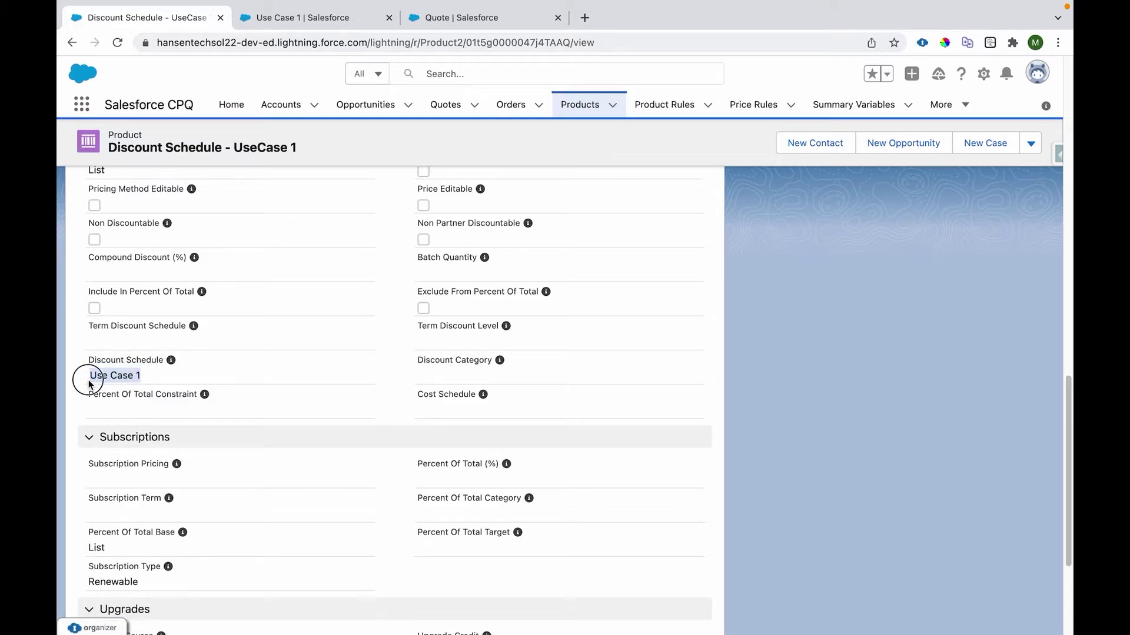
# Return to the Use Case 1 schedule and highlight its name, Slab type and Percent discount unit
pyautogui.click(314, 23)
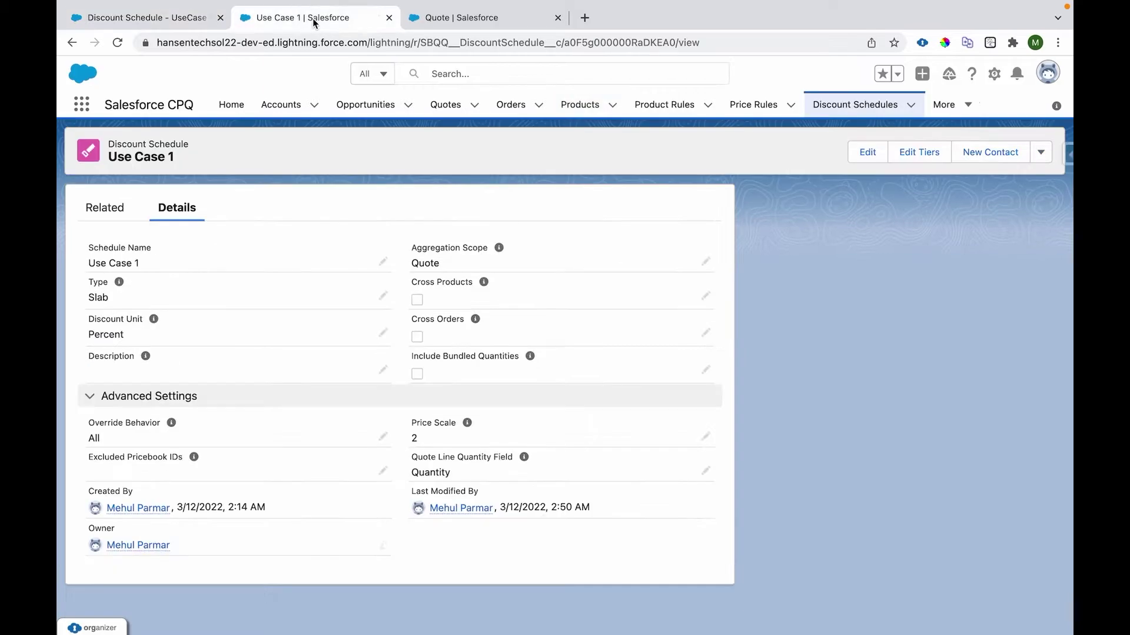
pyautogui.click(90, 259)
pyautogui.moveTo(90, 259); pyautogui.dragTo(139, 263)
pyautogui.click(100, 298)
pyautogui.doubleClick(100, 298)
pyautogui.moveTo(89, 335); pyautogui.dragTo(131, 339)
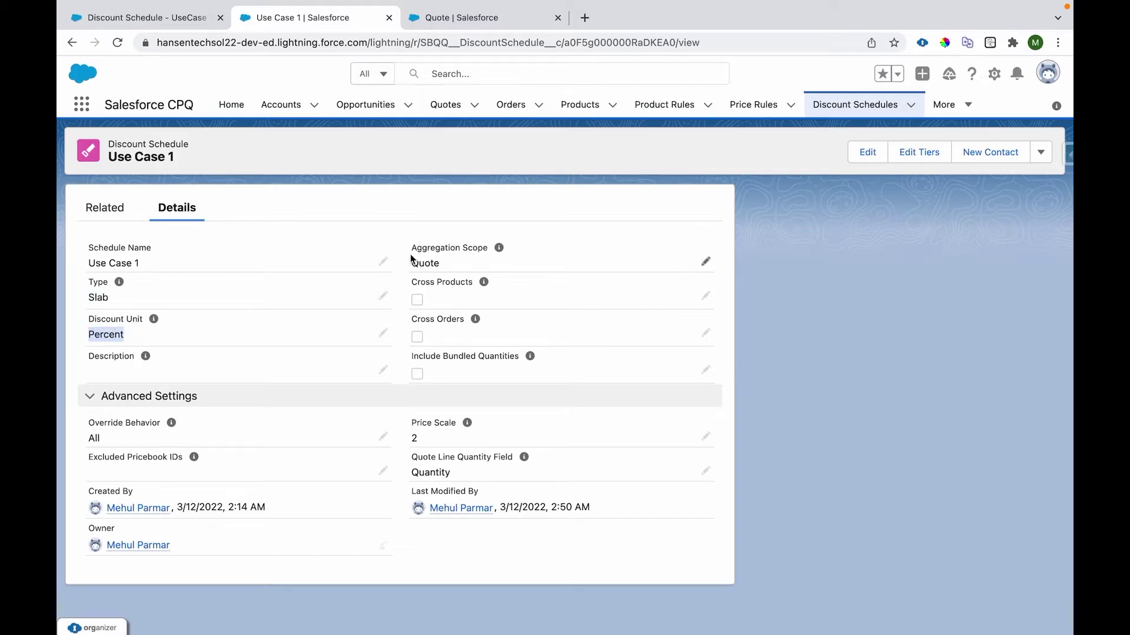
# Review the Quote aggregation scope, Cross Products help text, Cross Orders and Include Bundled Quantities settings
pyautogui.moveTo(412, 263); pyautogui.dragTo(473, 283)
pyautogui.moveTo(411, 320); pyautogui.dragTo(469, 323)
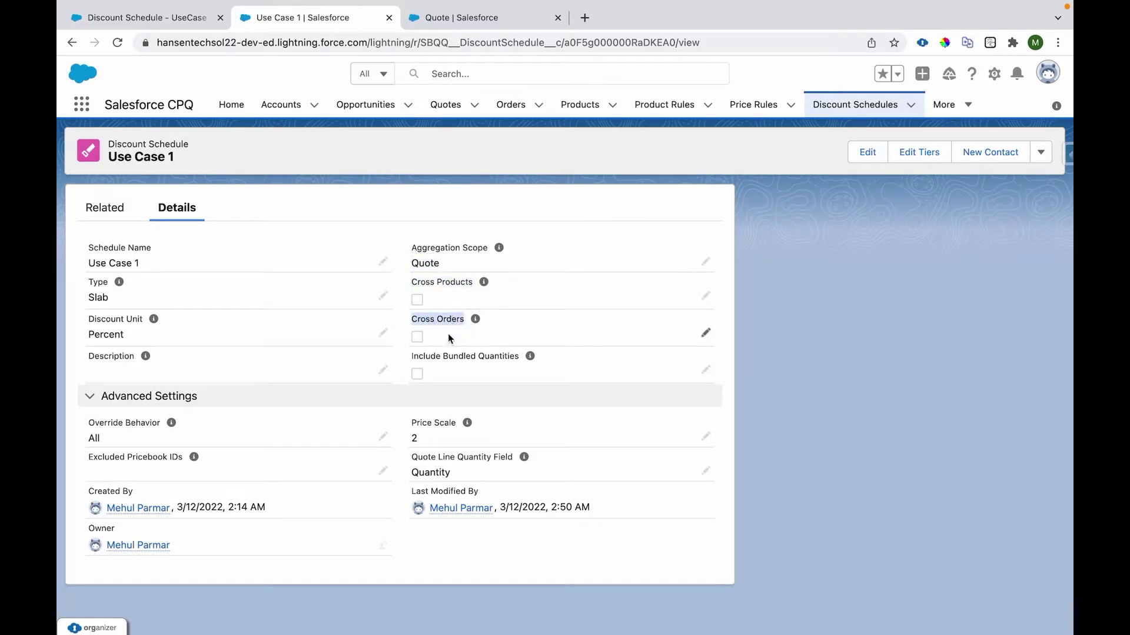
pyautogui.moveTo(411, 356); pyautogui.dragTo(523, 358)
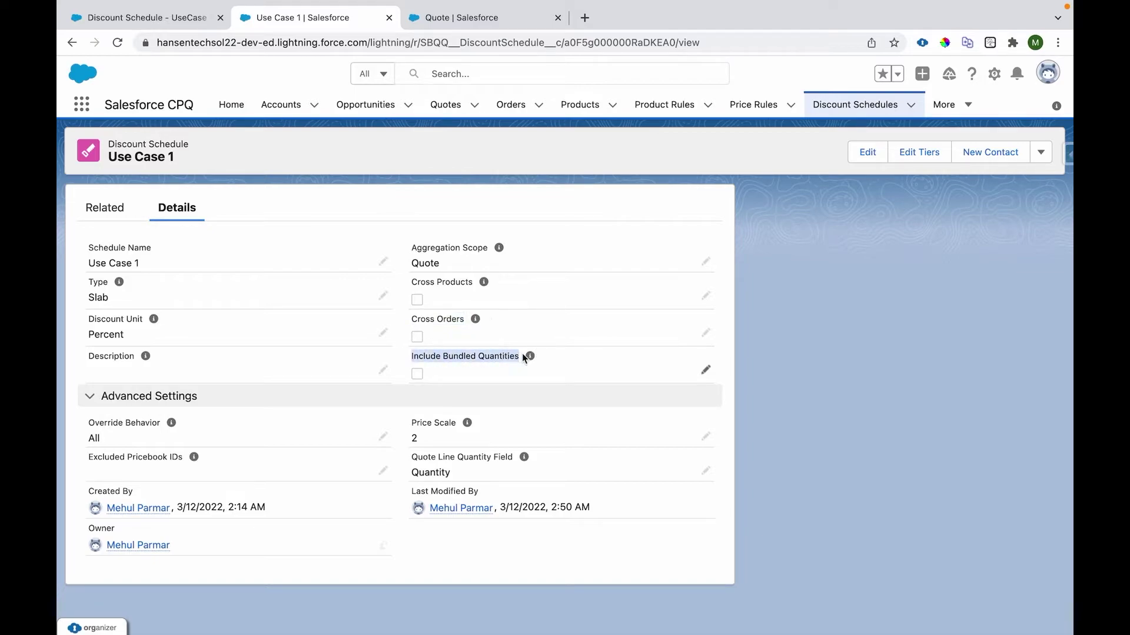
pyautogui.click(414, 283)
pyautogui.moveTo(485, 286)
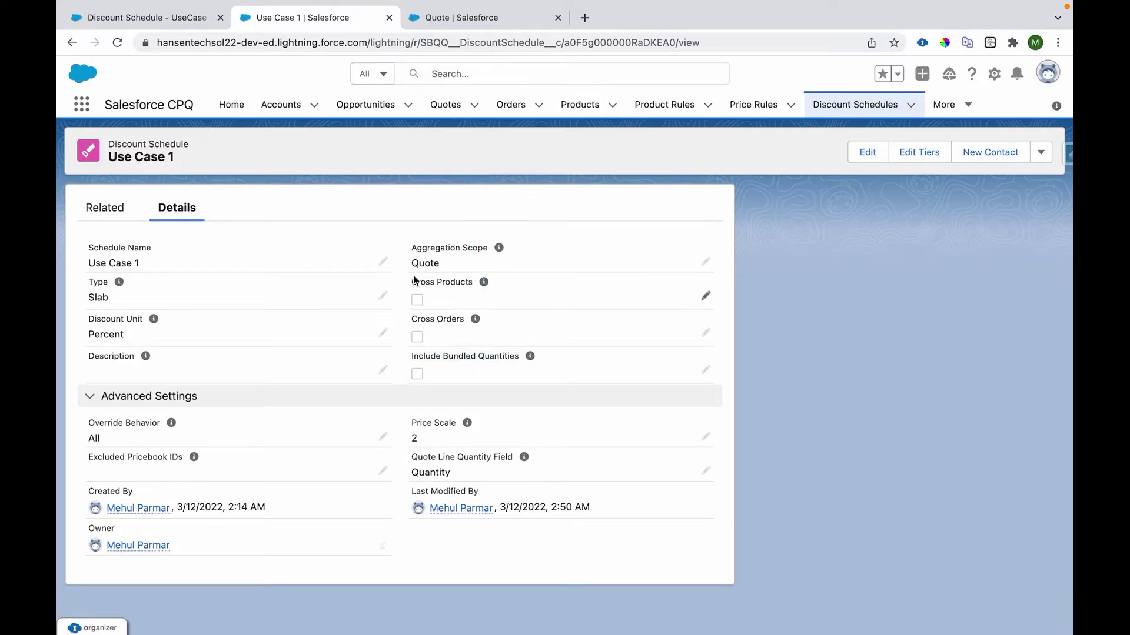
pyautogui.moveTo(411, 282); pyautogui.dragTo(474, 286)
pyautogui.moveTo(411, 319); pyautogui.dragTo(463, 318)
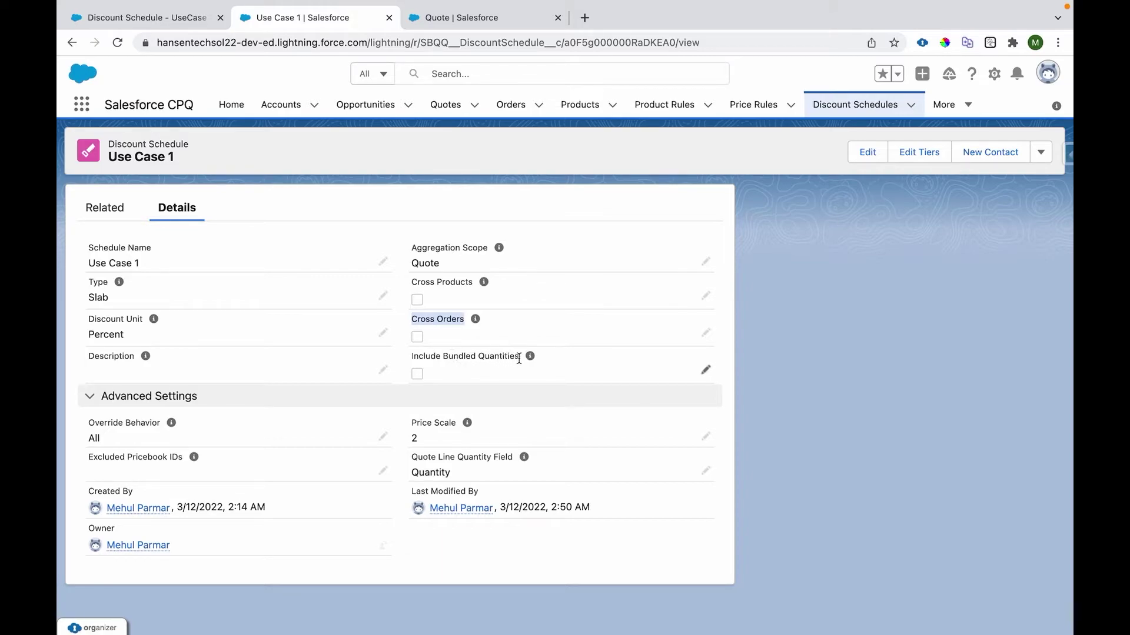
pyautogui.moveTo(518, 357); pyautogui.dragTo(411, 358)
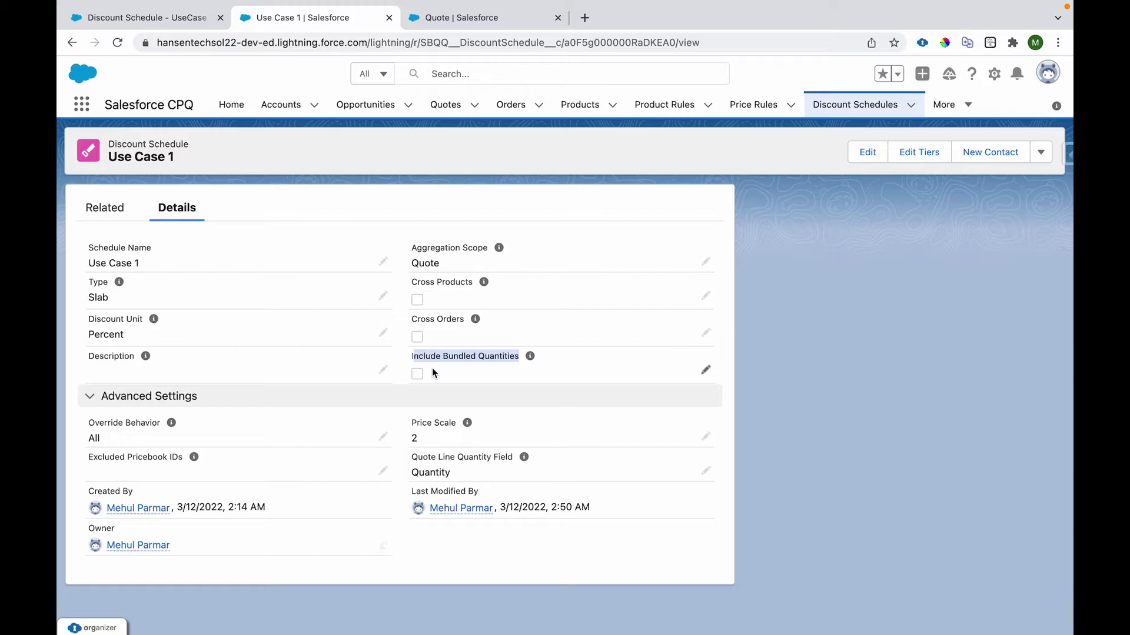
# Point out Override Behavior, Price Scale 2 and the Quantity field, then show the related lists
pyautogui.moveTo(92, 422); pyautogui.dragTo(159, 422)
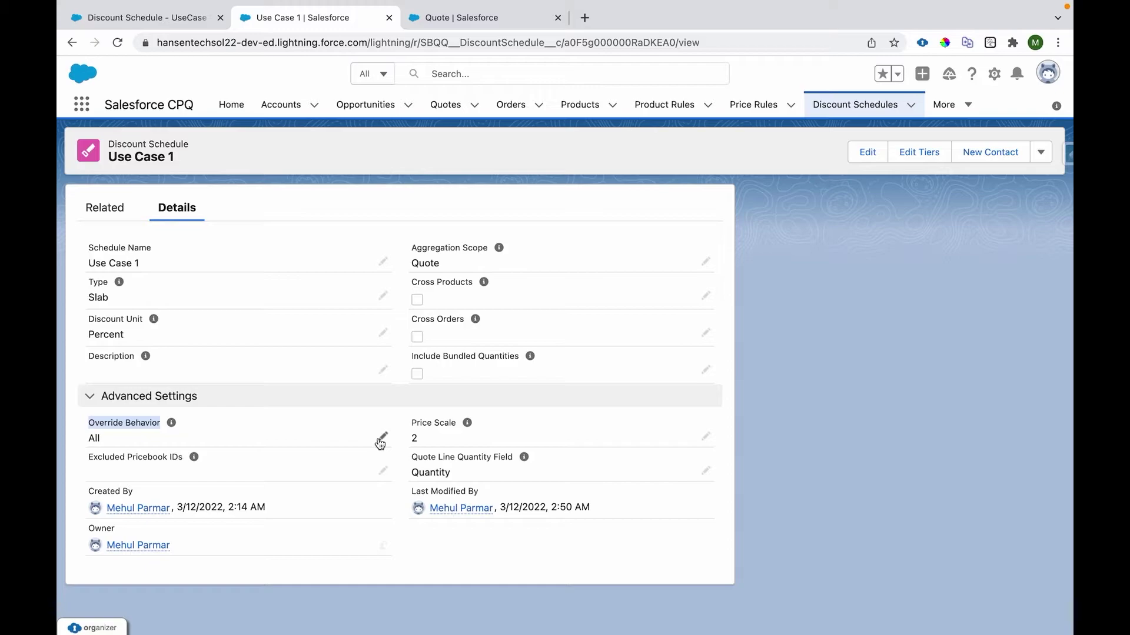
pyautogui.click(416, 436)
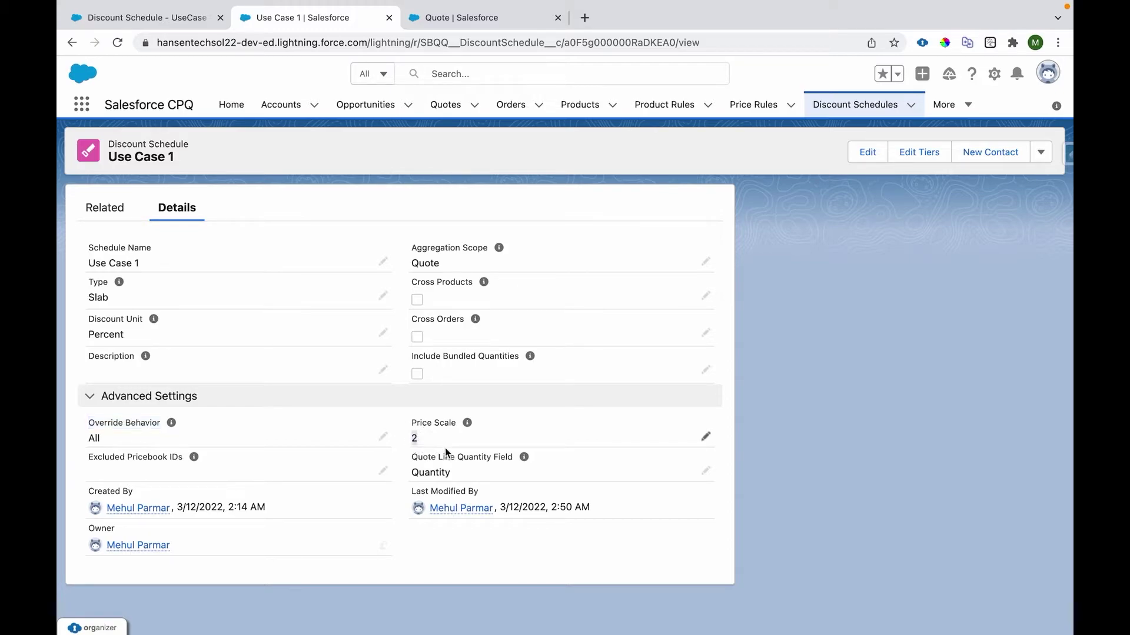
pyautogui.moveTo(410, 474); pyautogui.dragTo(447, 474)
pyautogui.click(107, 215)
# Open all Discount Tiers and set Tier 1's Lower Bound to 1, keeping its Upper Bound of 11
pyautogui.click(408, 383)
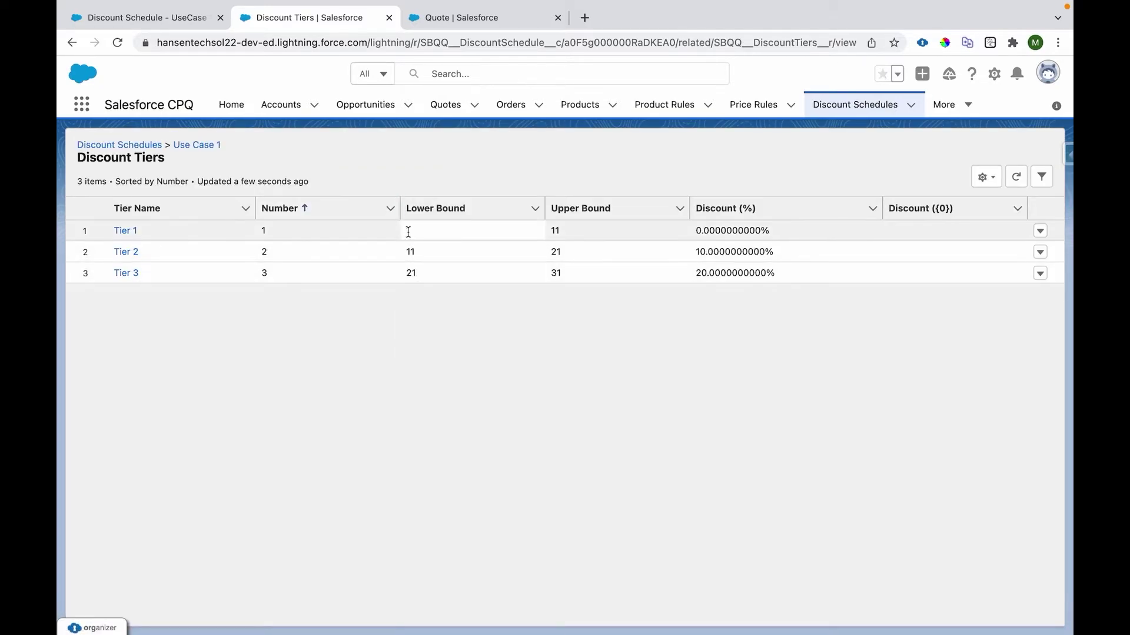
pyautogui.doubleClick(408, 231)
pyautogui.write('1')
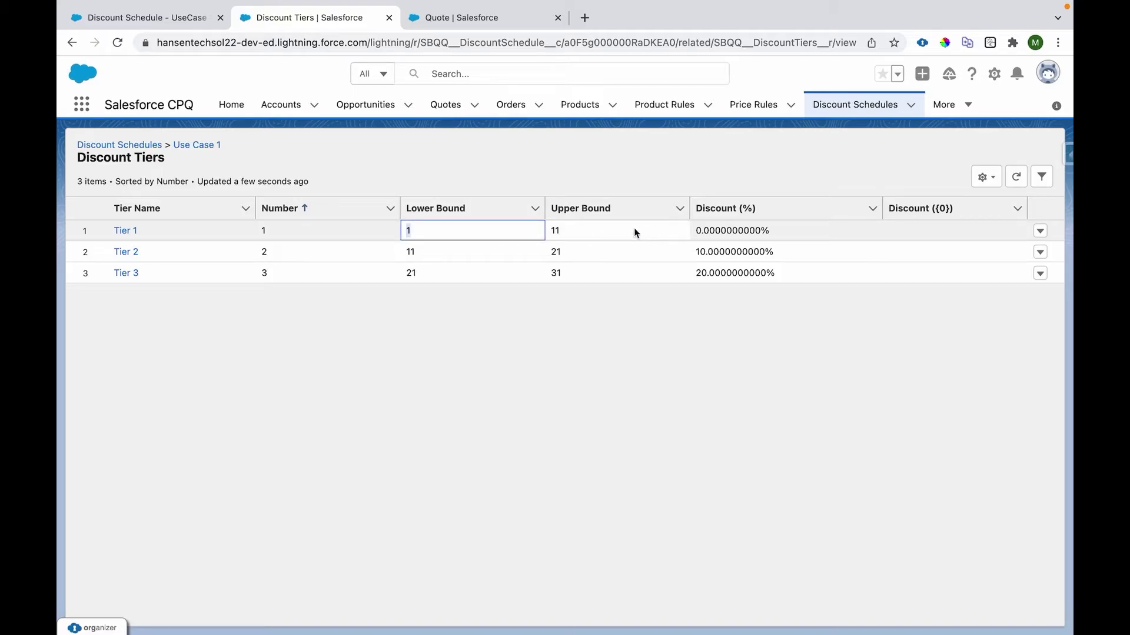
pyautogui.doubleClick(554, 229)
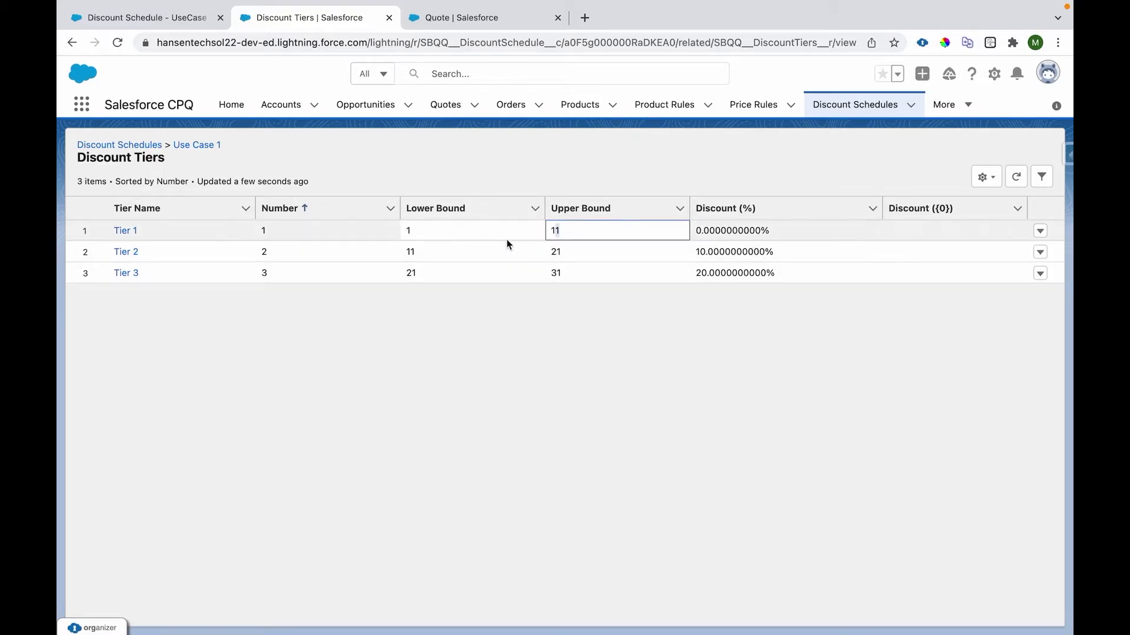
pyautogui.click(448, 230)
# Review the tiers: 0% for Tier 1, 10% from 11, 20% from 21, then return to the quote
pyautogui.click(698, 230)
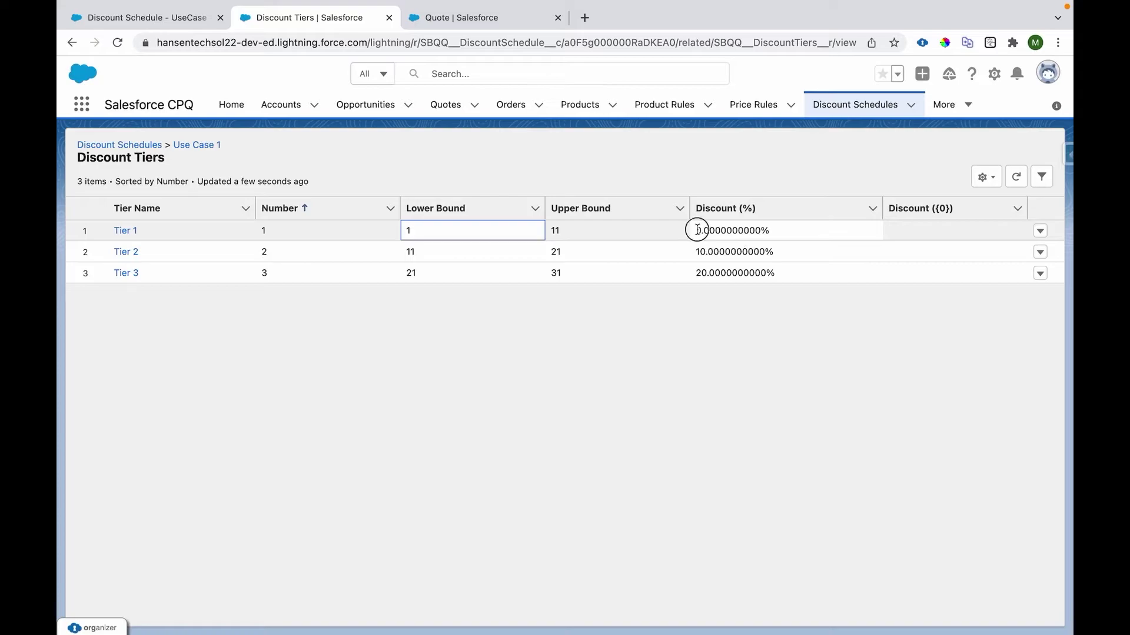
pyautogui.click(410, 252)
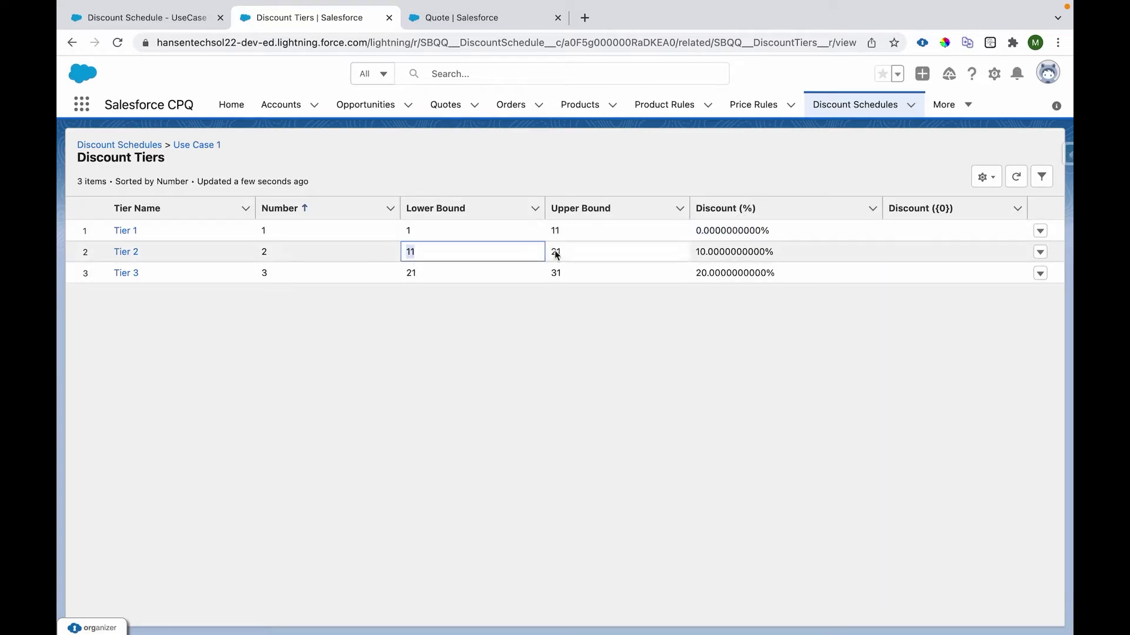
pyautogui.click(700, 252)
pyautogui.click(406, 274)
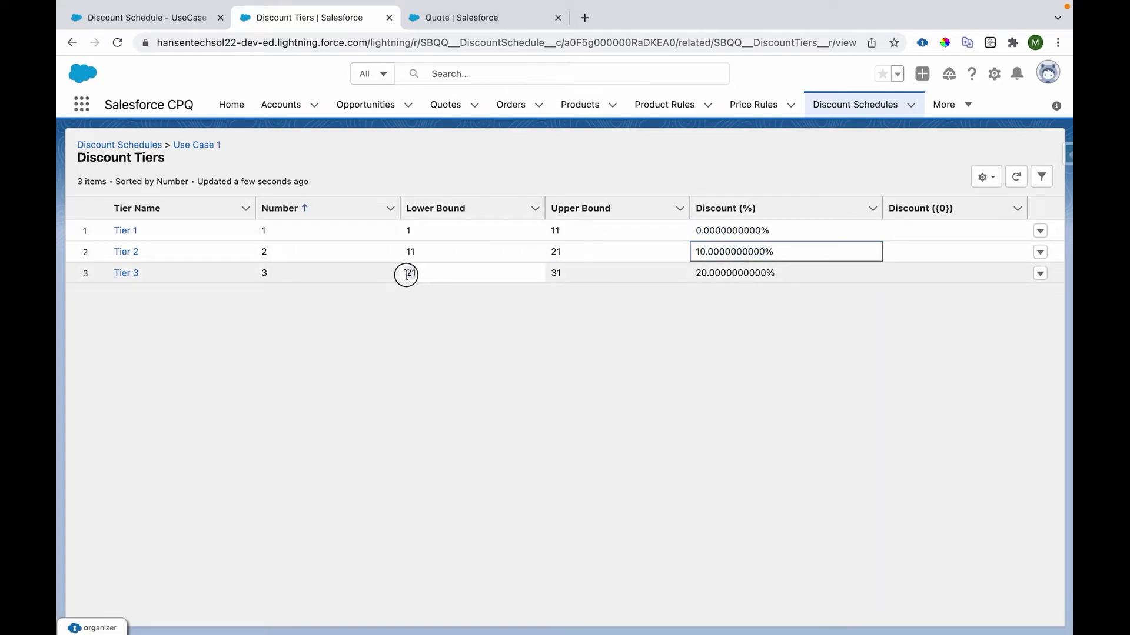
pyautogui.moveTo(694, 273); pyautogui.dragTo(788, 276)
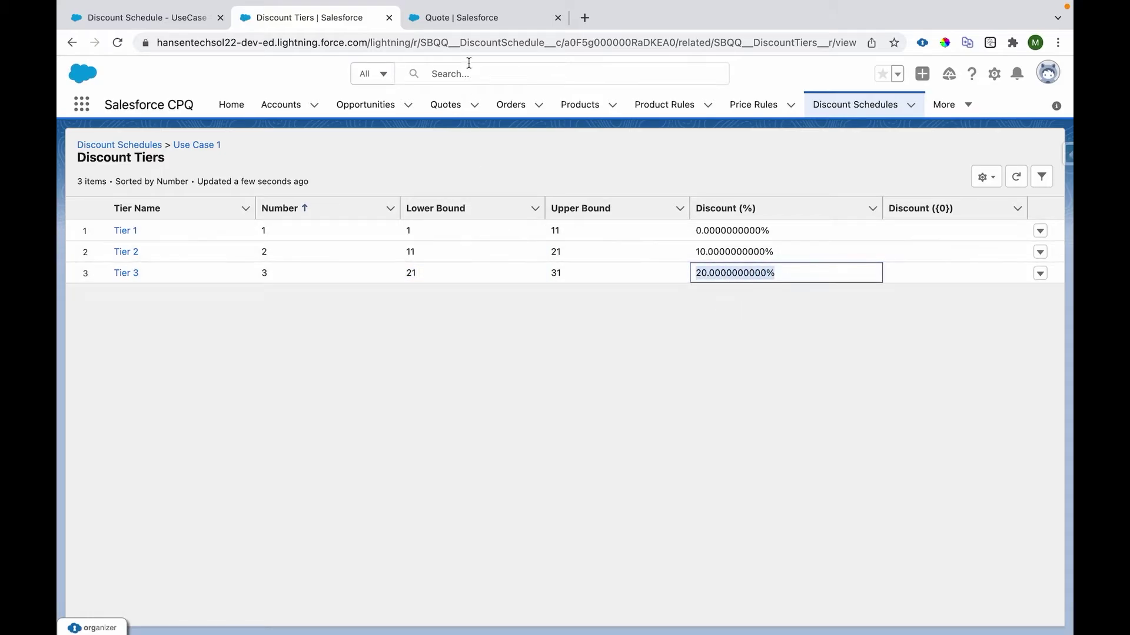
pyautogui.click(475, 19)
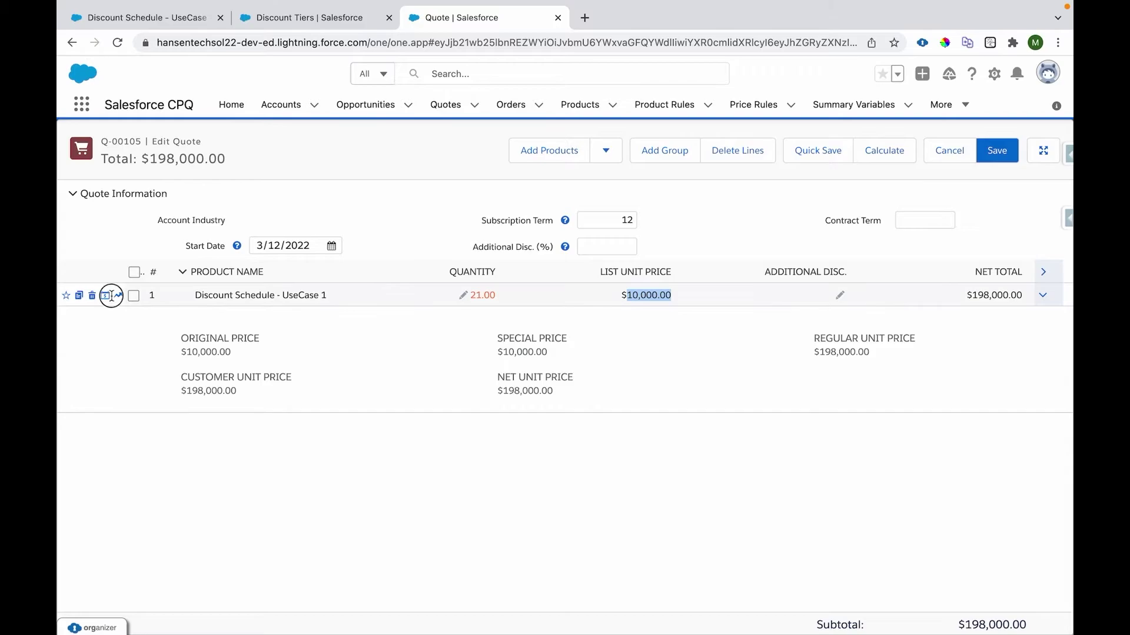
# Delete the existing quote line and add a fresh 'Discount Schedule - UseCase 1' product
pyautogui.click(92, 296)
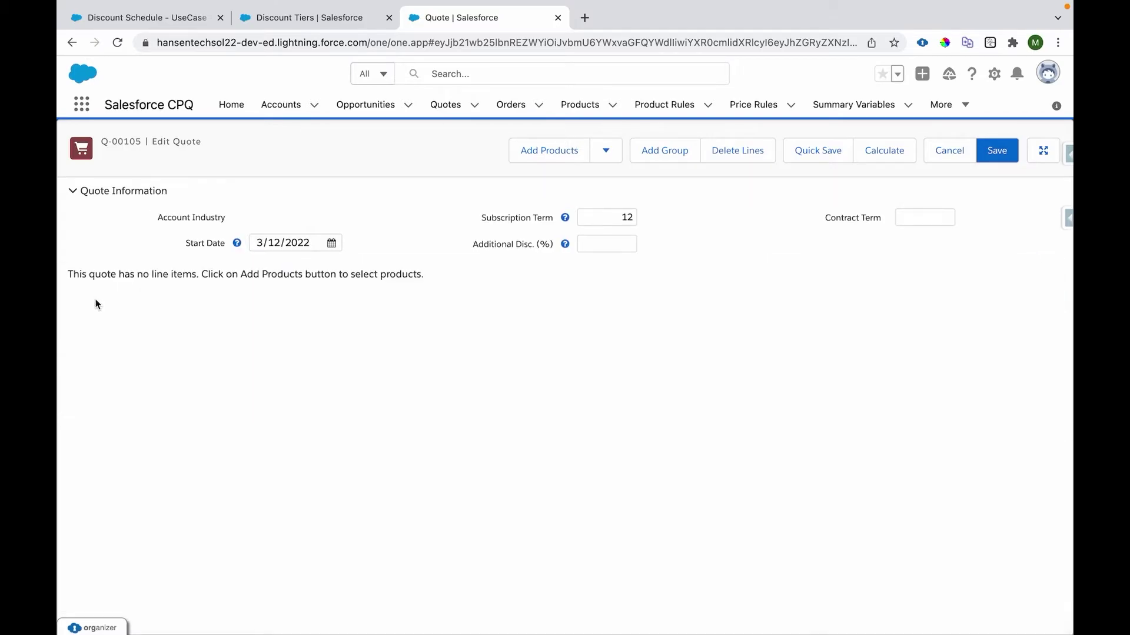
pyautogui.click(549, 154)
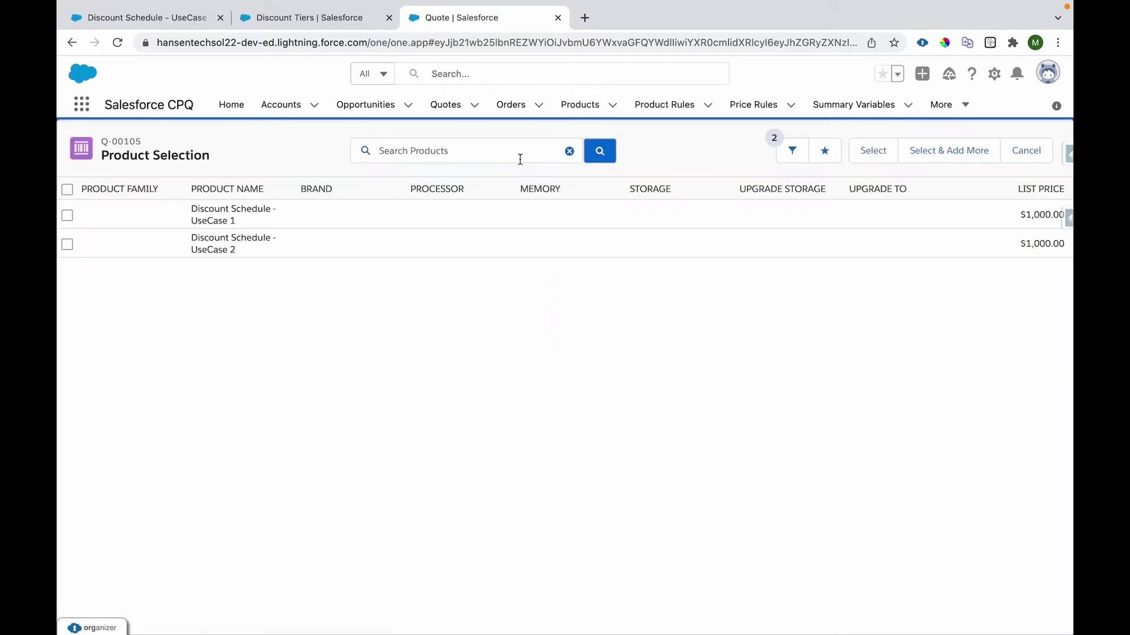
pyautogui.click(68, 215)
pyautogui.click(873, 150)
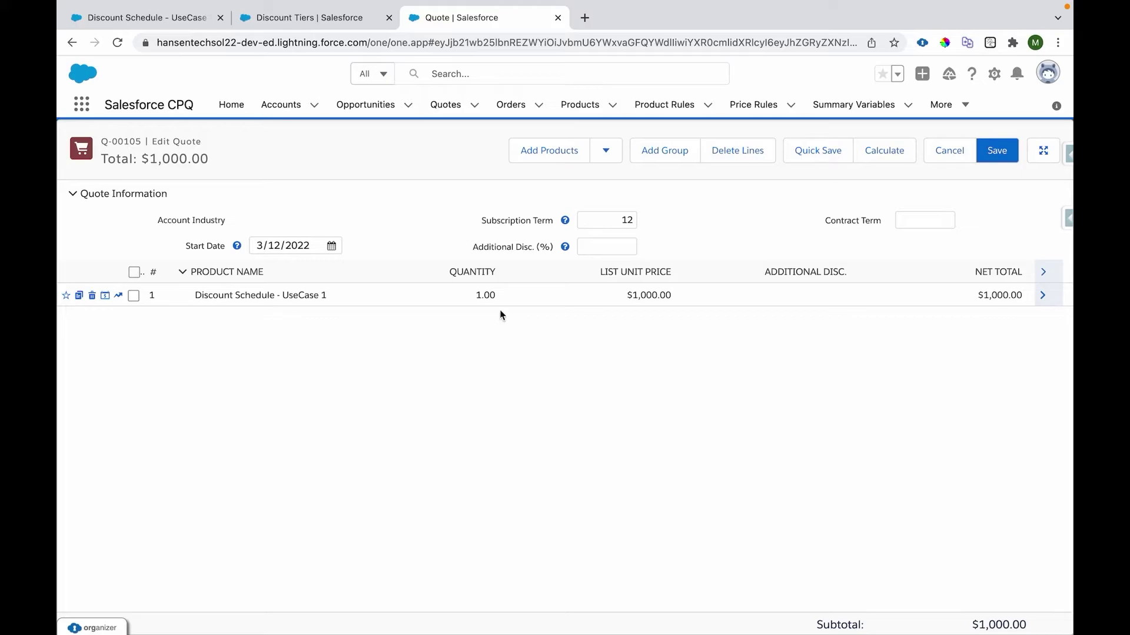
# Check the new line's 1,000.00 list unit price and net total, and expand its price breakdown
pyautogui.click(486, 295)
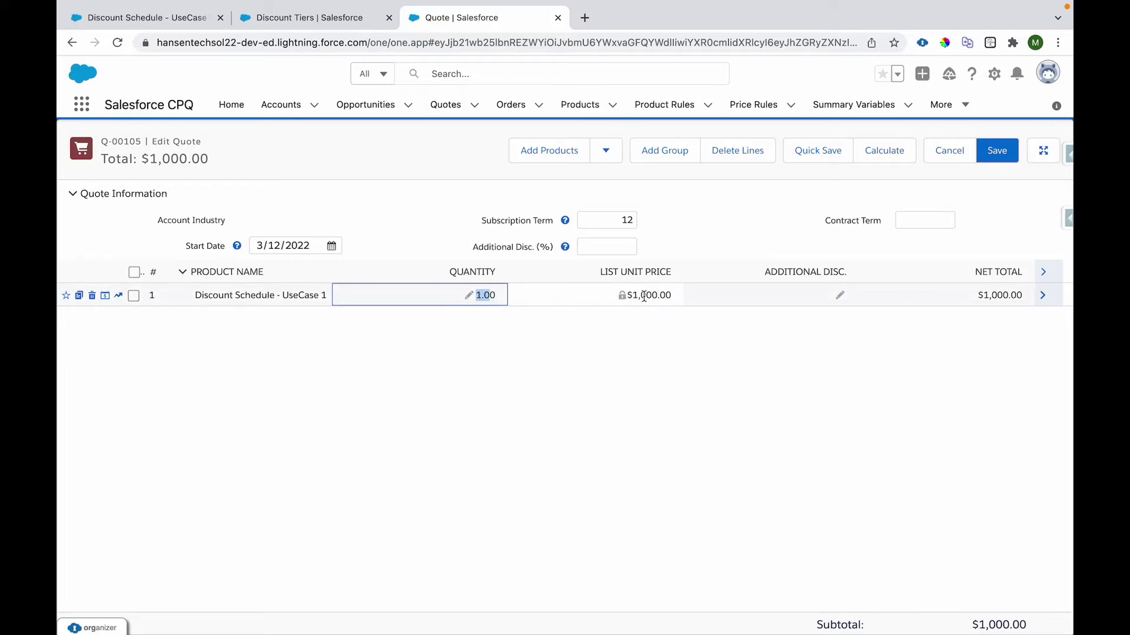
pyautogui.moveTo(632, 294); pyautogui.dragTo(672, 294)
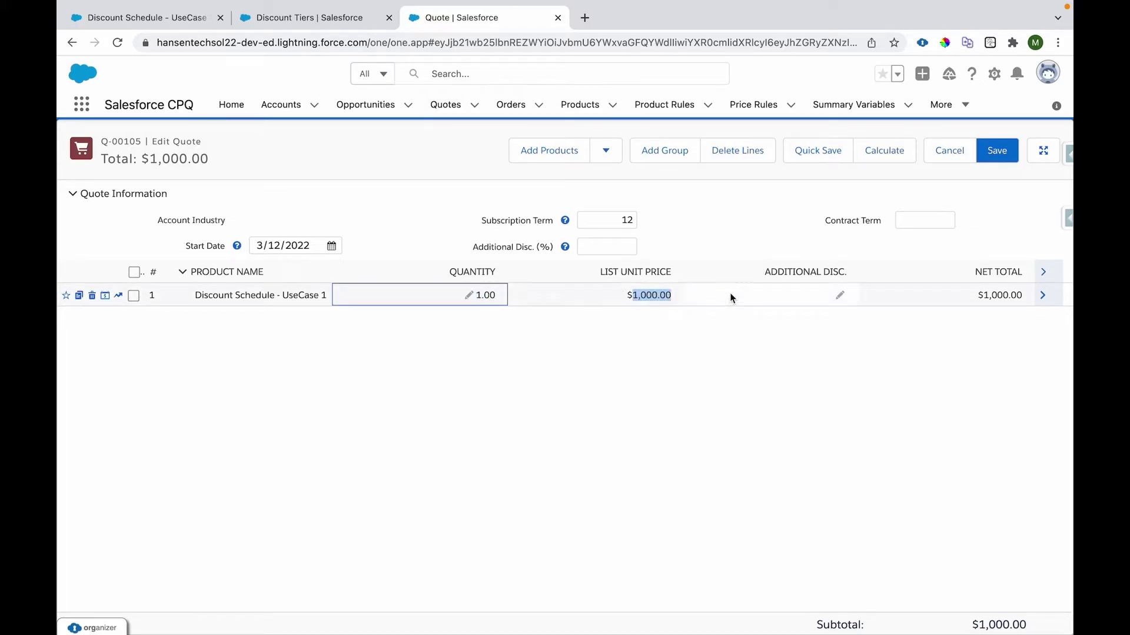
pyautogui.moveTo(993, 295); pyautogui.dragTo(1024, 295)
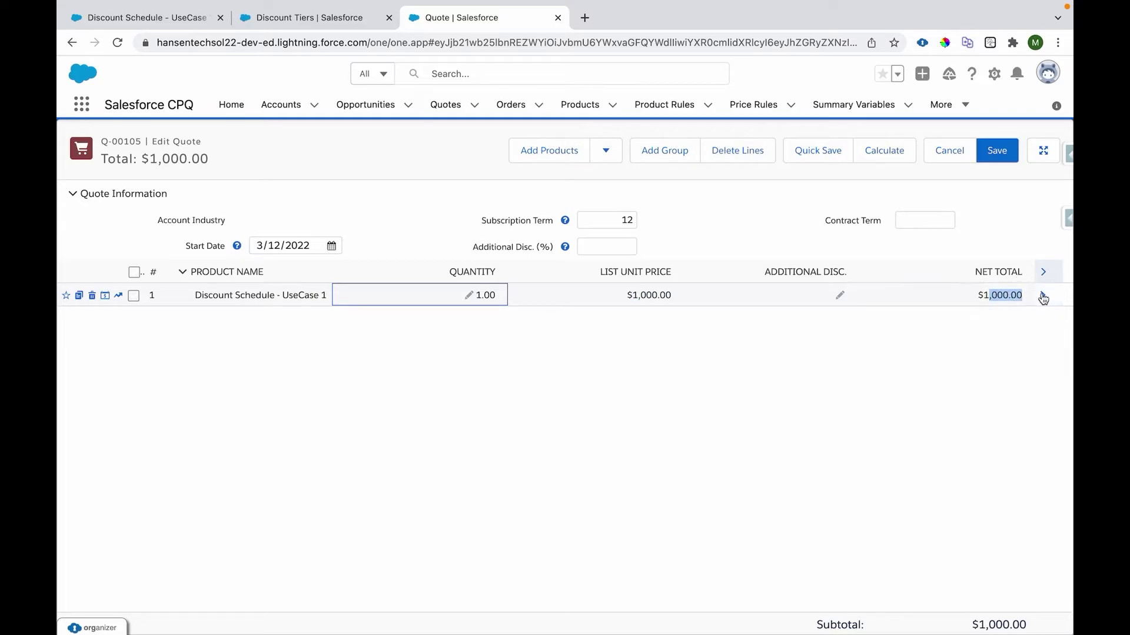
pyautogui.click(1042, 295)
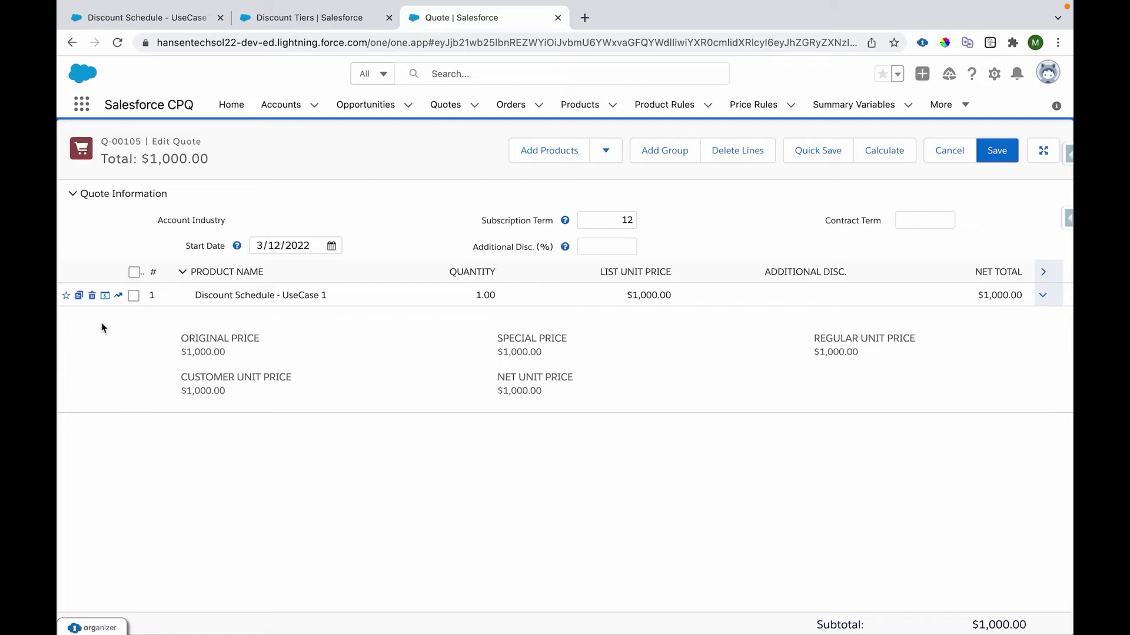
# Inspect the line's discount tiers and the Use Case 1 schedule record's detailed settings
pyautogui.click(106, 296)
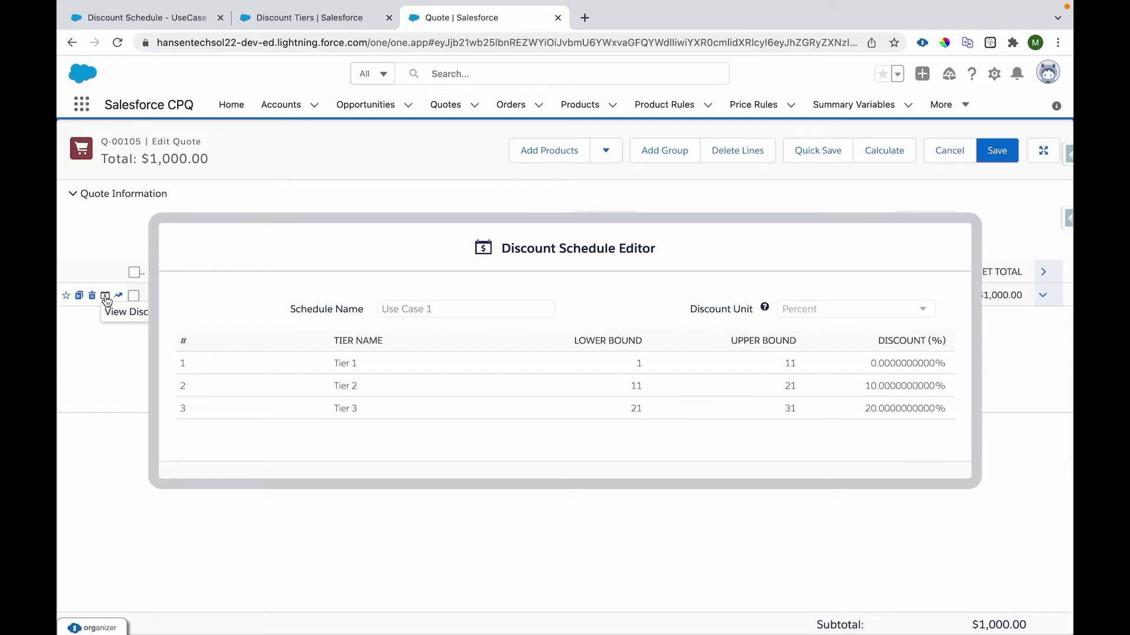
pyautogui.click(106, 297)
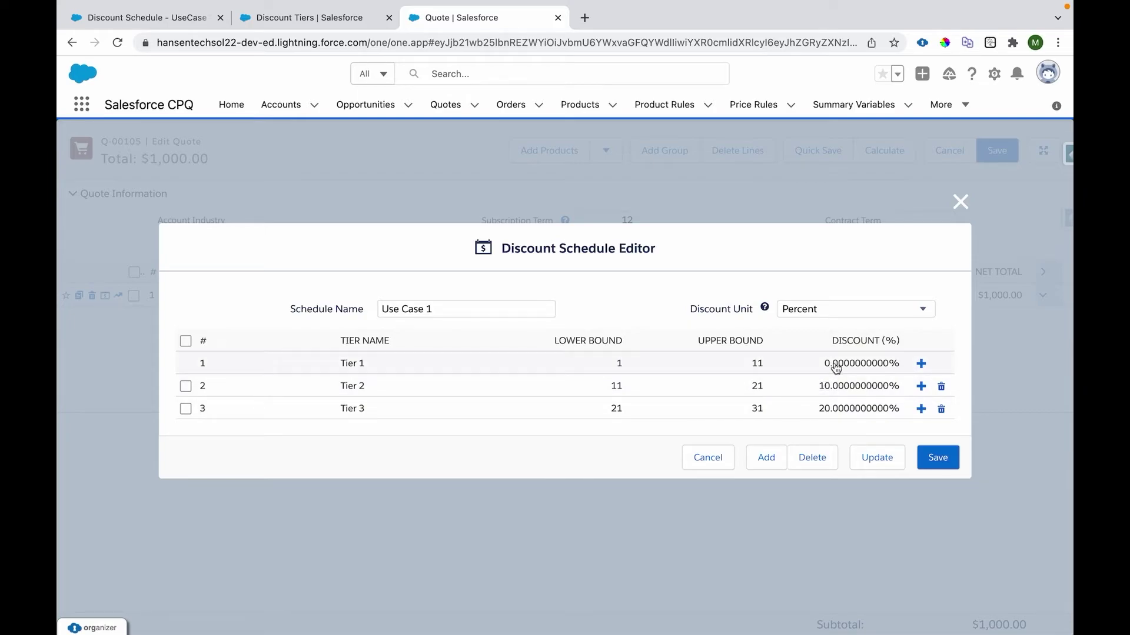
pyautogui.click(293, 17)
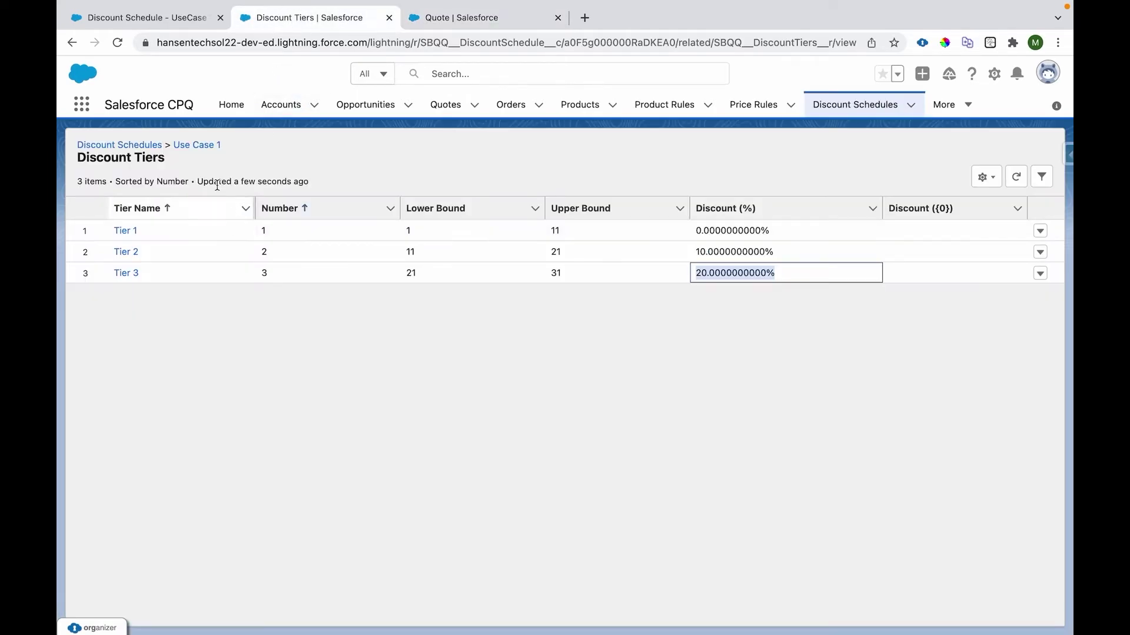
pyautogui.click(192, 146)
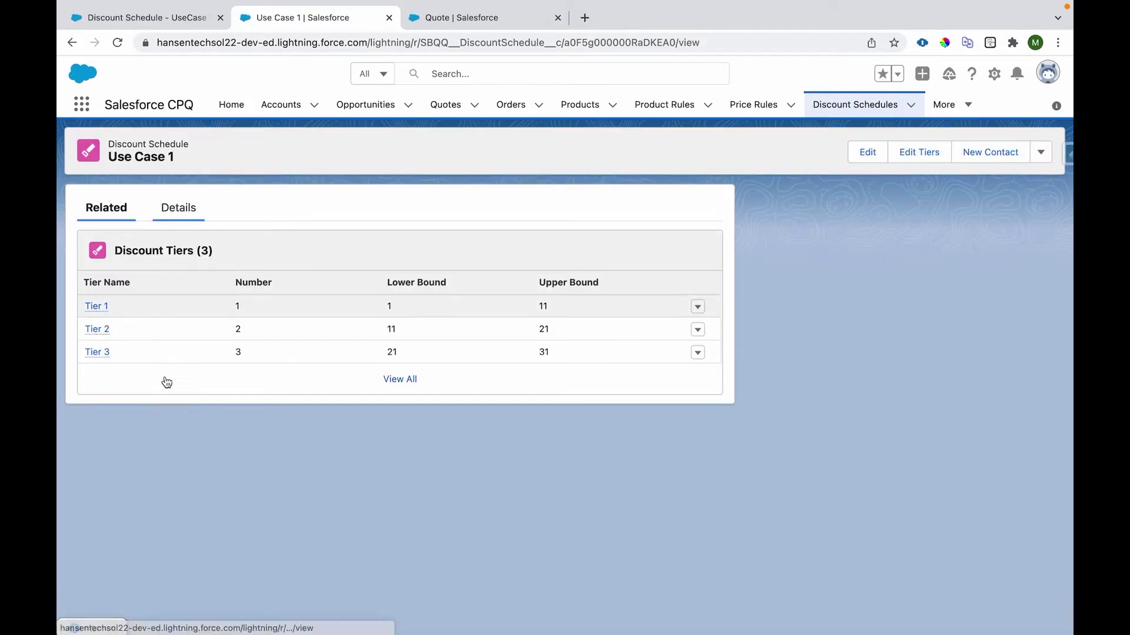
pyautogui.click(178, 207)
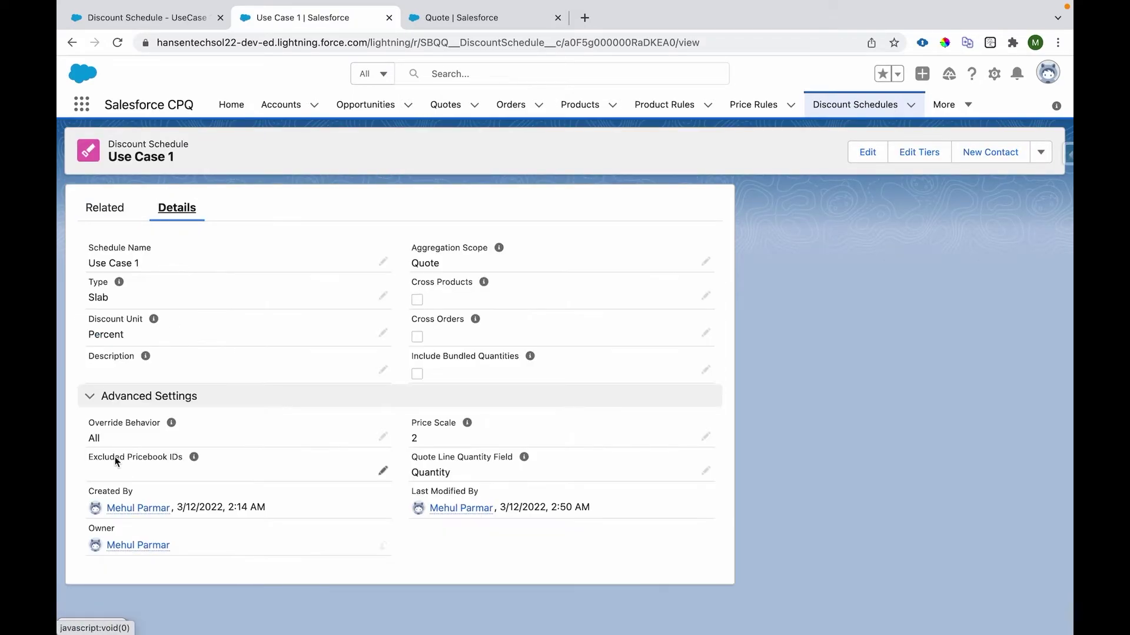
# Back on the quote, cancel the discount schedule editor without changes and select the line's quantity
pyautogui.click(488, 25)
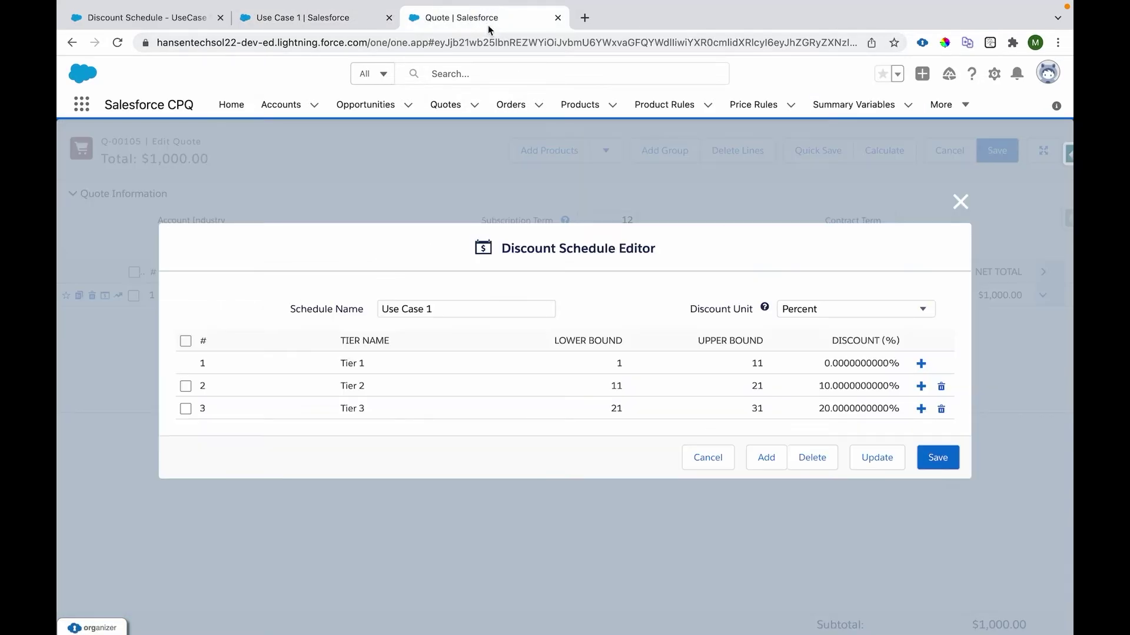
pyautogui.click(708, 458)
pyautogui.click(470, 294)
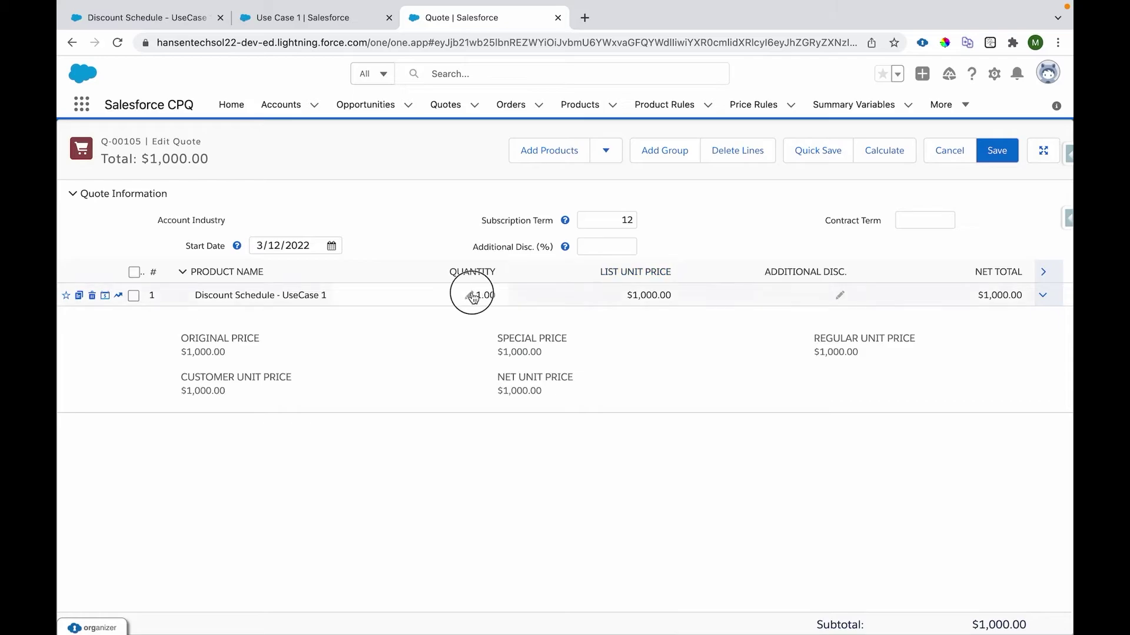
# Set the quantity to 11 and check the 1,000.00 list price and 10,900.00 regular unit price
pyautogui.write('1')
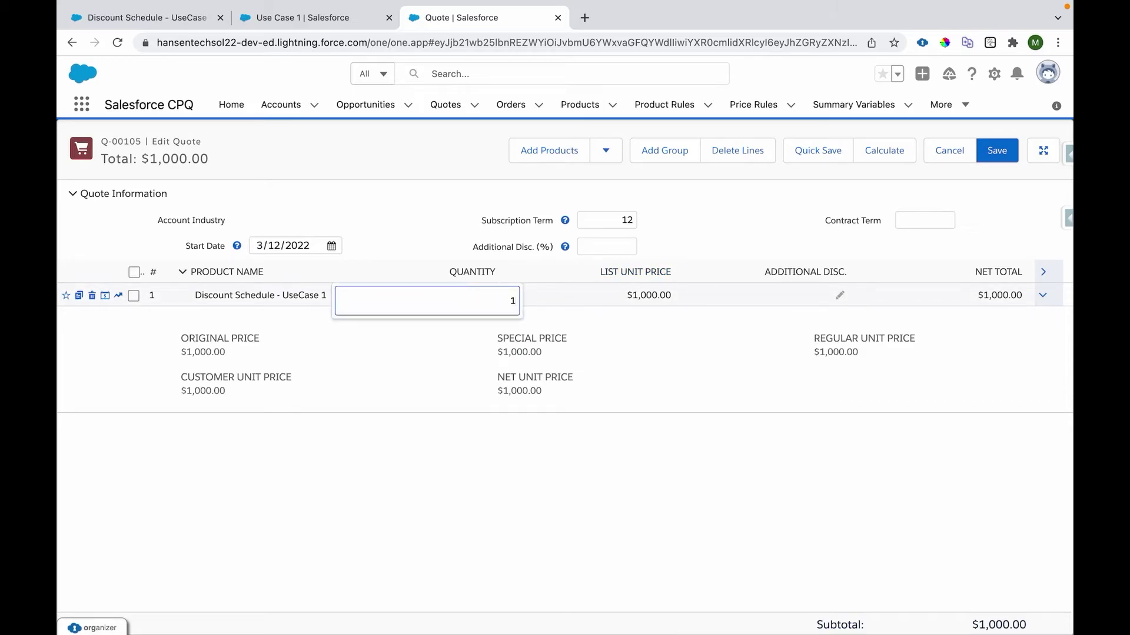
pyautogui.write('1')
pyautogui.click(526, 494)
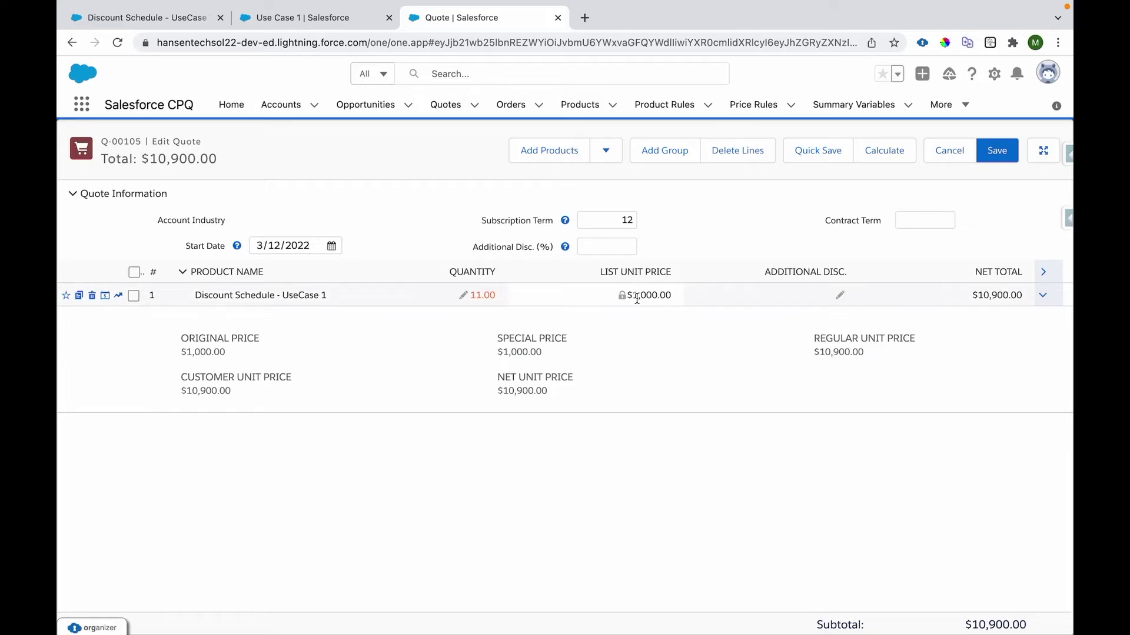
pyautogui.moveTo(633, 298); pyautogui.dragTo(670, 300)
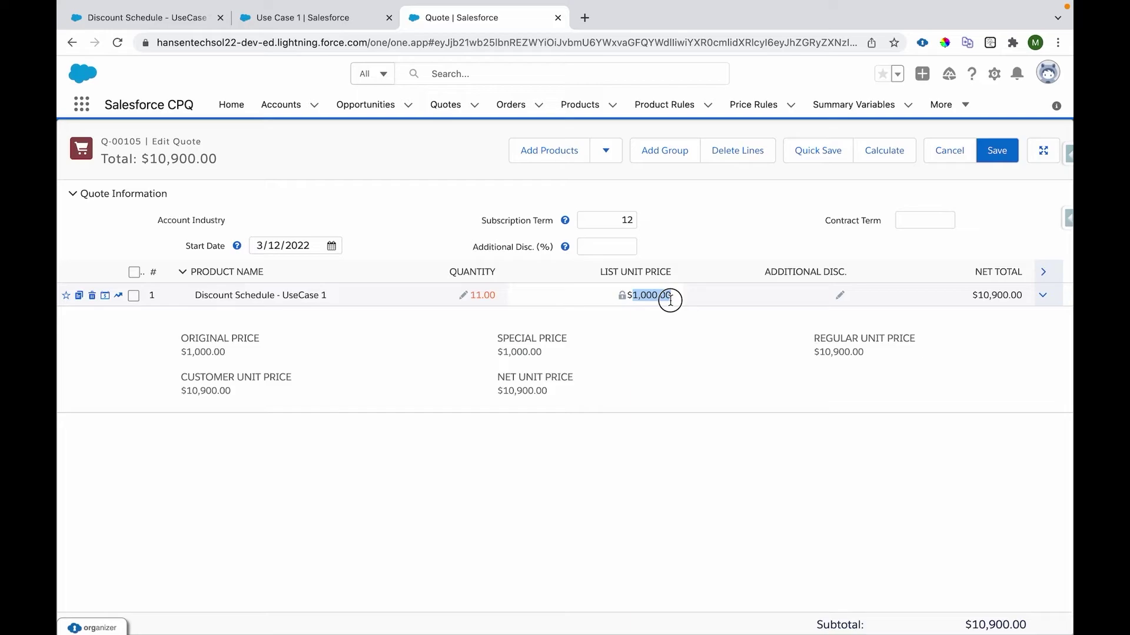
pyautogui.click(823, 351)
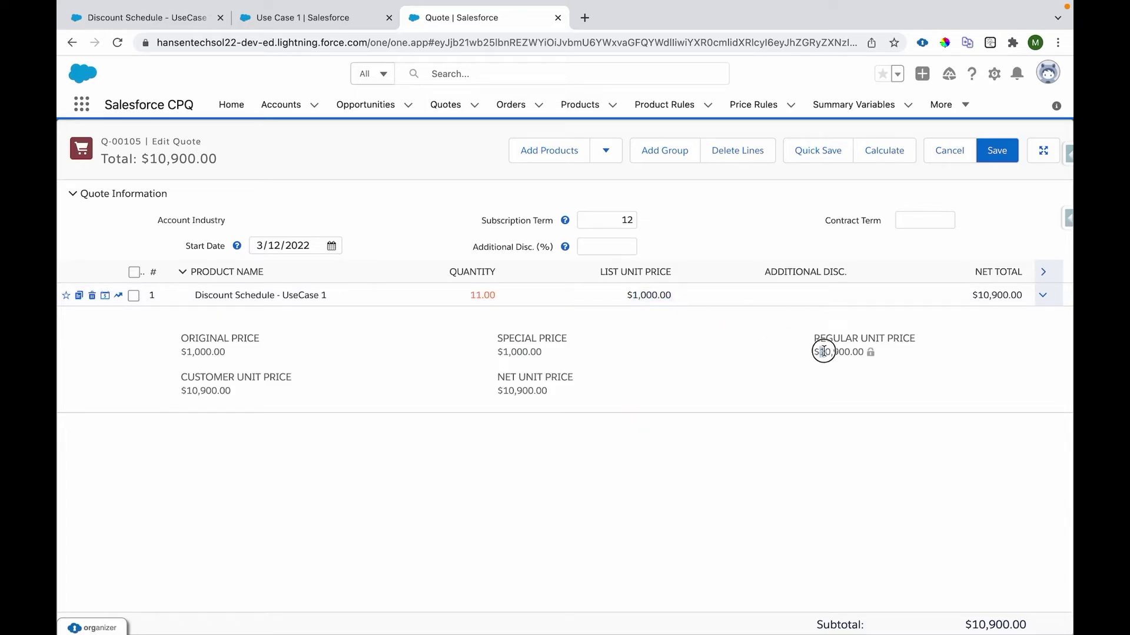
pyautogui.moveTo(823, 351); pyautogui.dragTo(867, 356)
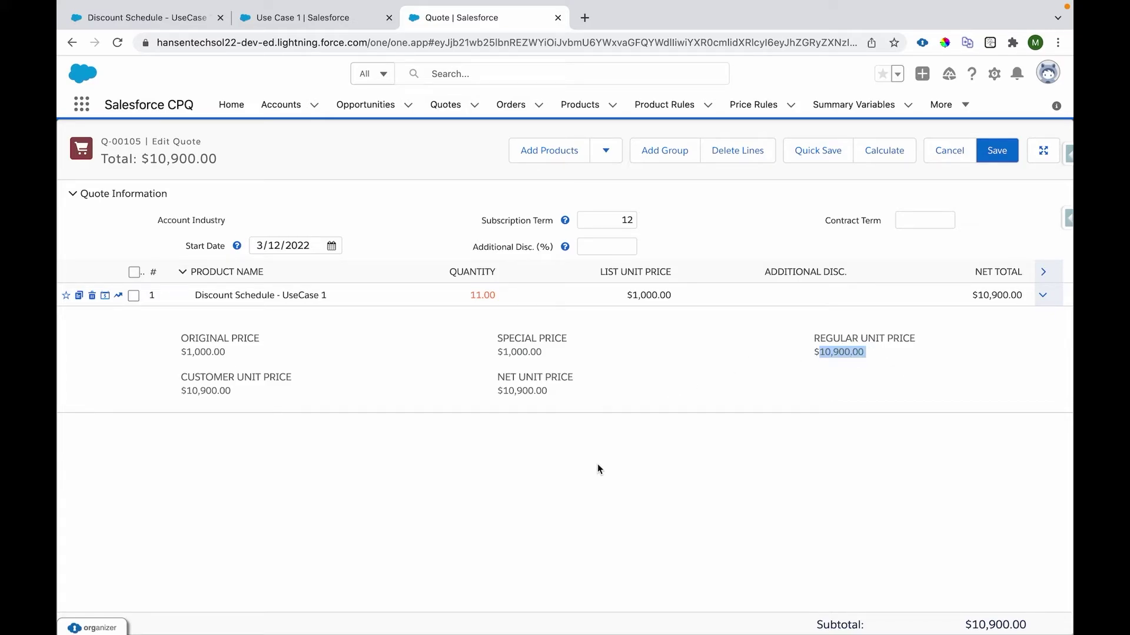
# Raise the quantity to 21, confirm the 19,800.00 regular unit price, then switch to Excel
pyautogui.click(473, 298)
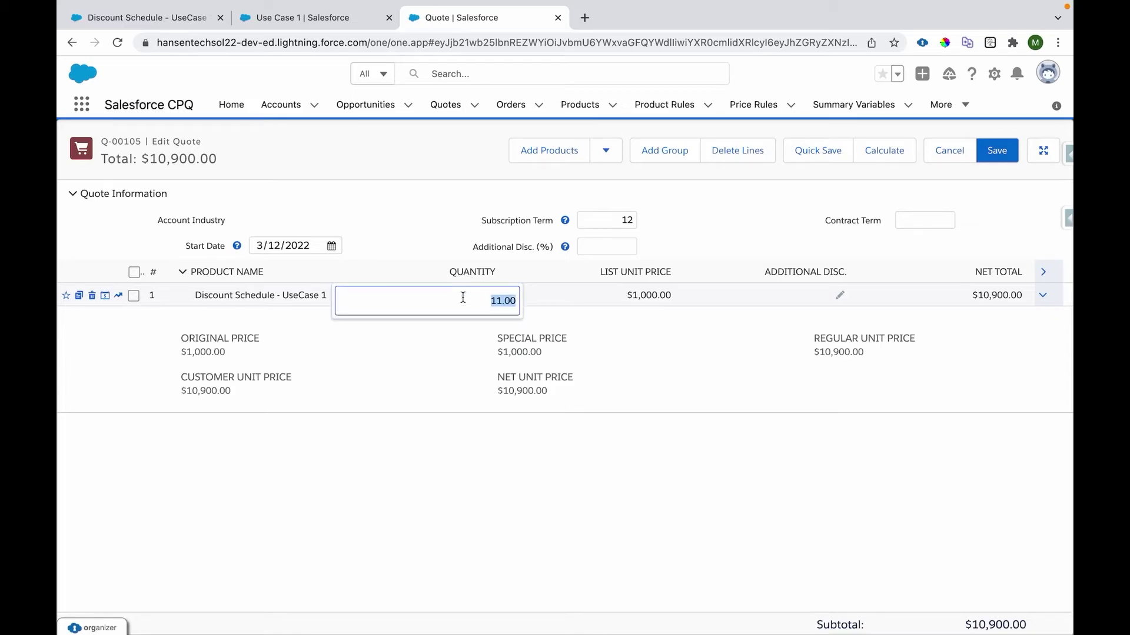
pyautogui.write('21')
pyautogui.click(517, 499)
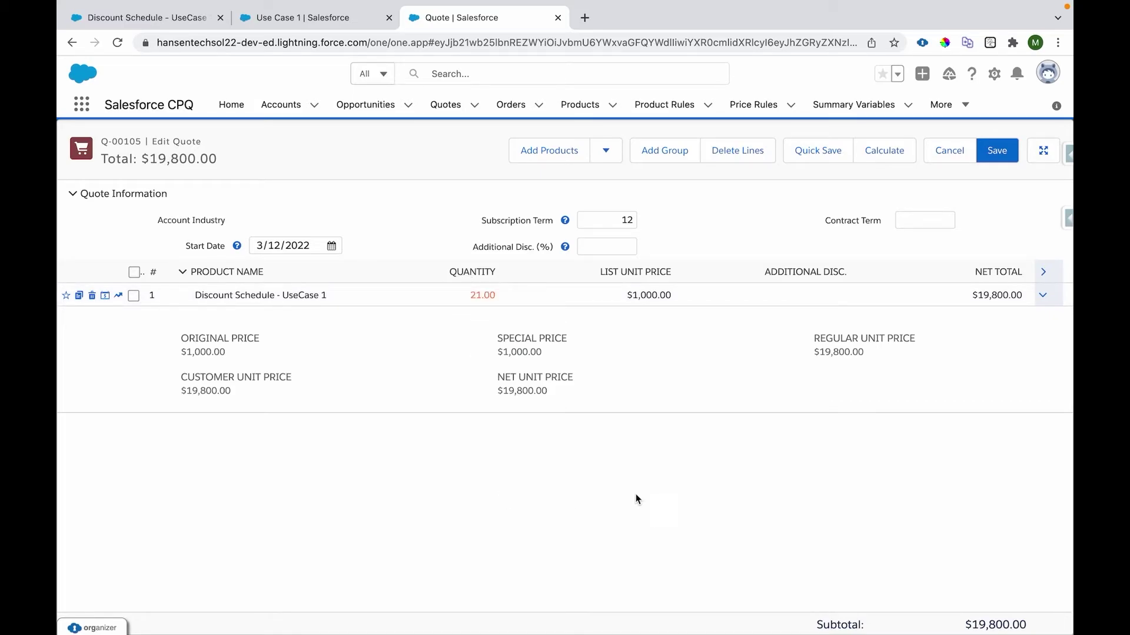
pyautogui.moveTo(822, 353); pyautogui.dragTo(865, 353)
pyautogui.hotkey('ctrl', 'Right')
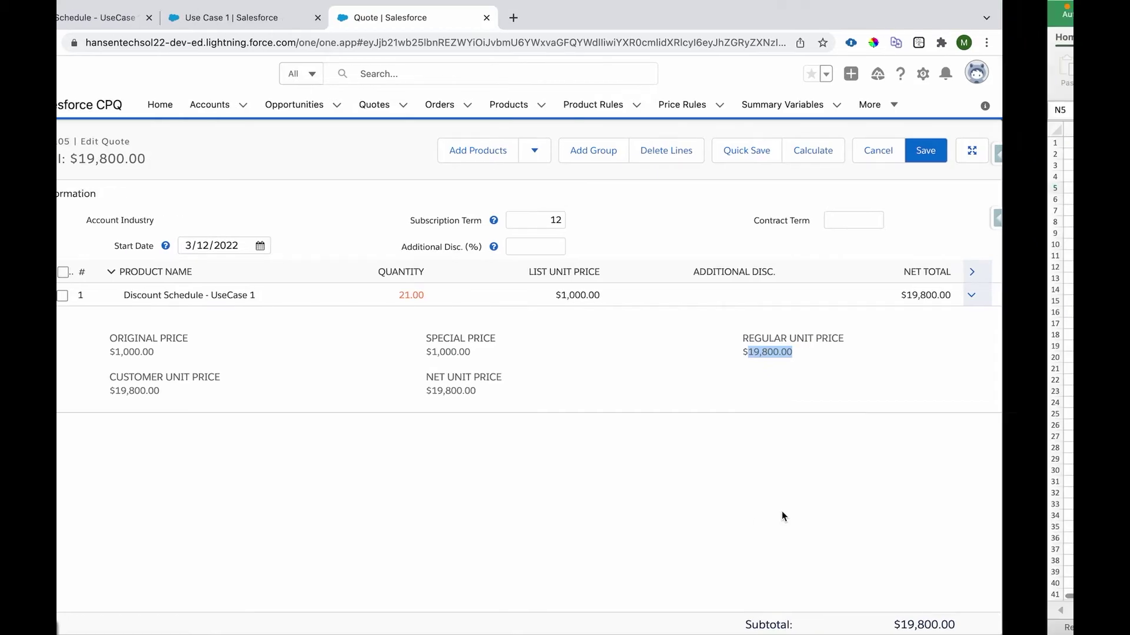
pyautogui.click(563, 377)
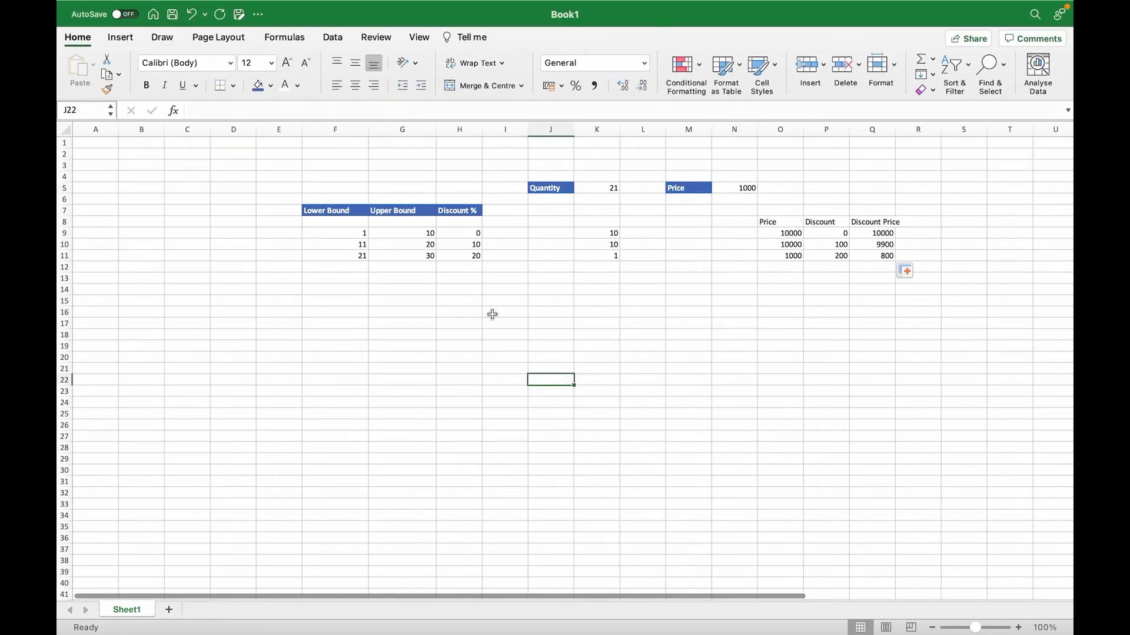
pyautogui.moveTo(316, 210); pyautogui.dragTo(455, 257)
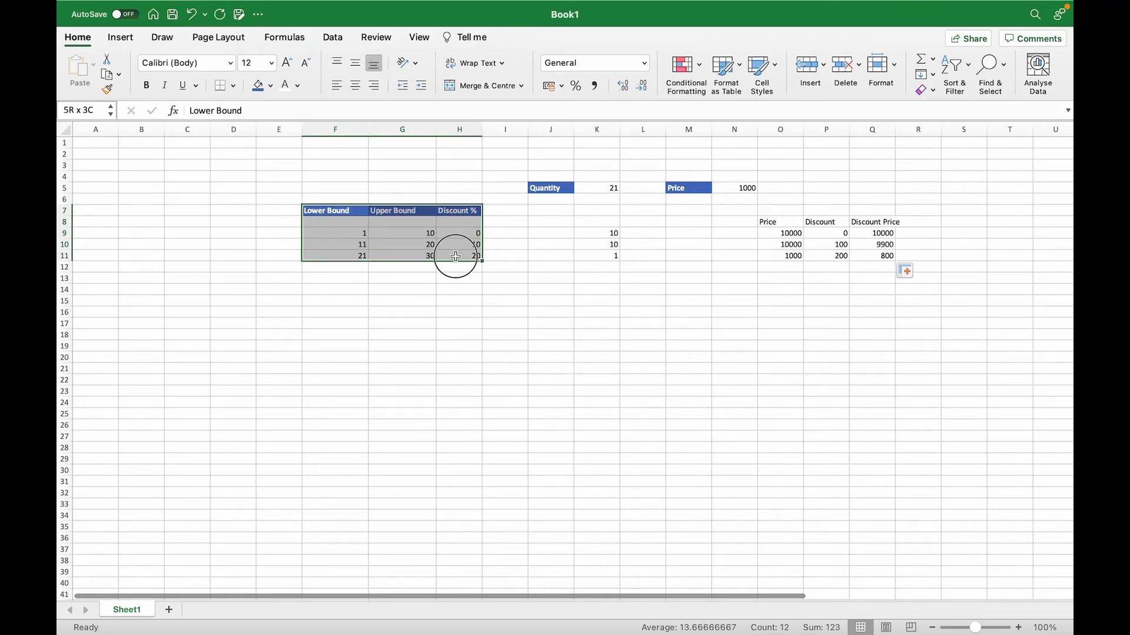
pyautogui.click(395, 315)
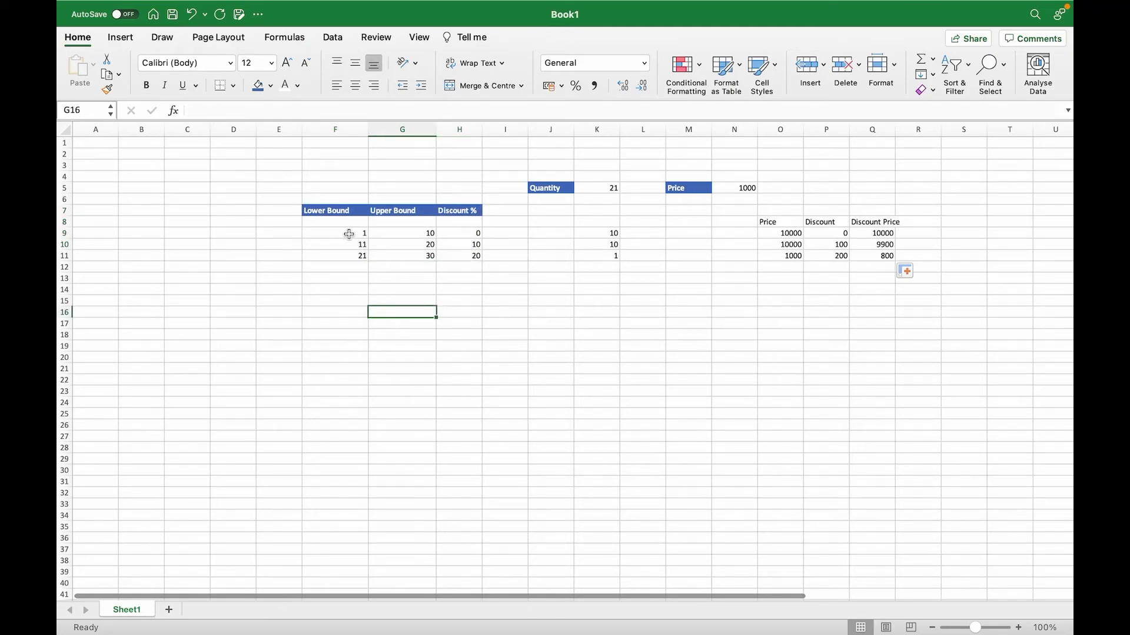
pyautogui.click(349, 234)
pyautogui.click(426, 233)
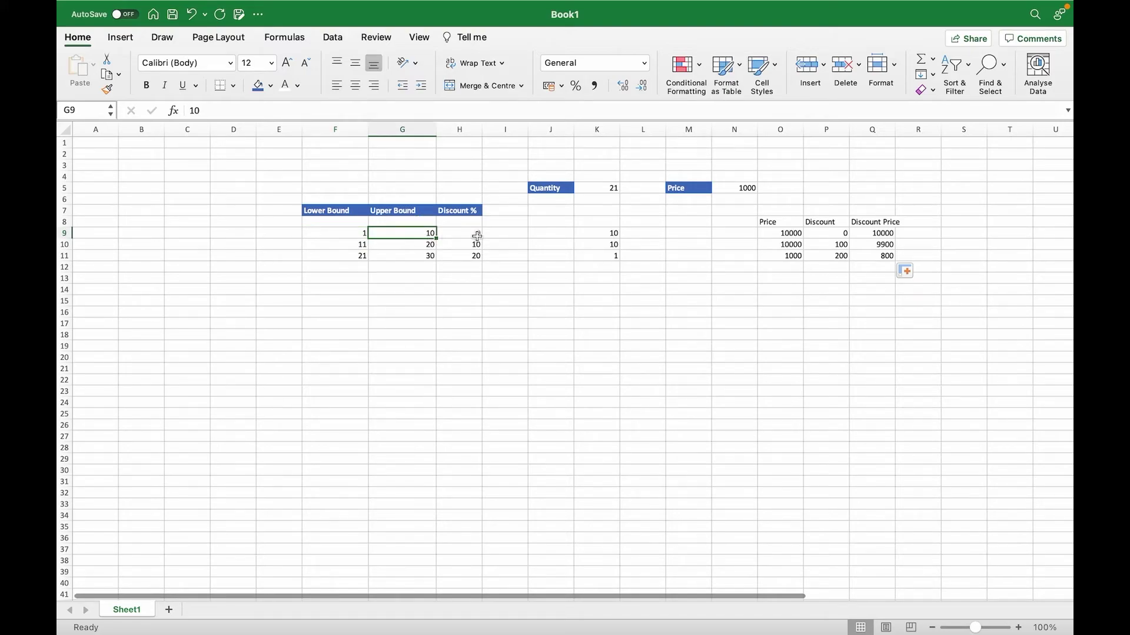
pyautogui.click(471, 233)
pyautogui.write('0')
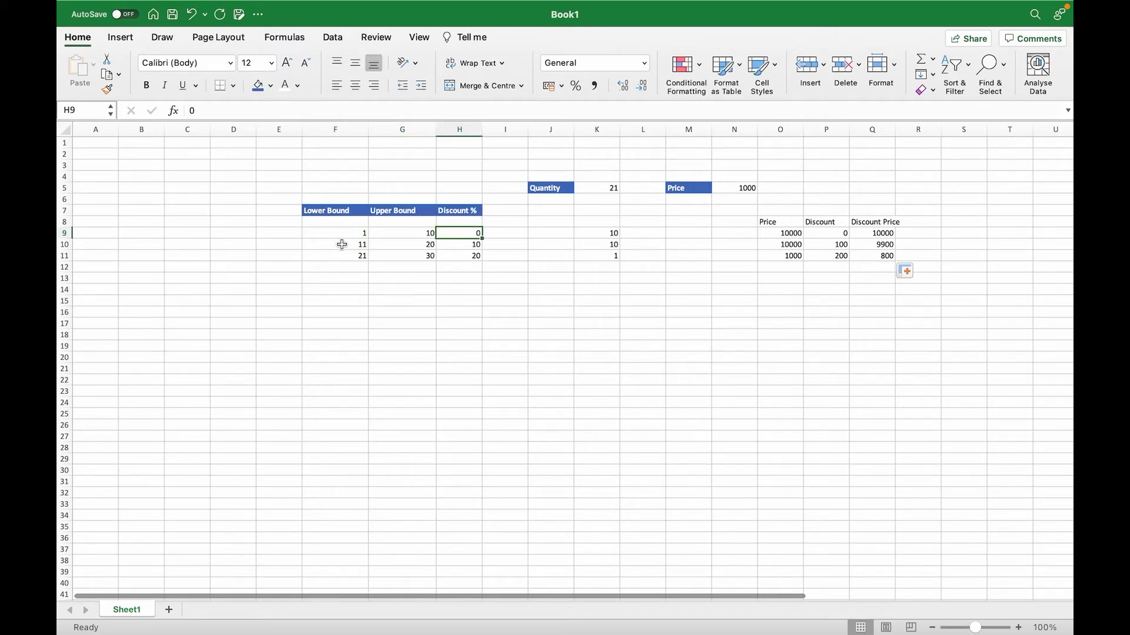
pyautogui.click(340, 241)
pyautogui.click(412, 245)
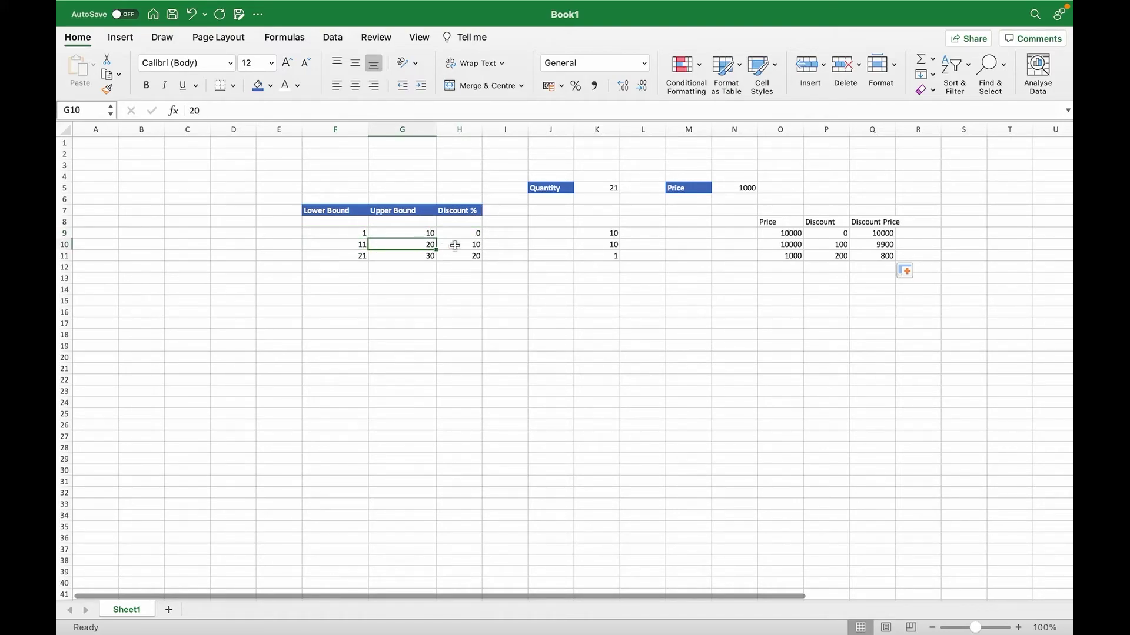
pyautogui.click(457, 246)
pyautogui.click(348, 259)
pyautogui.moveTo(347, 259); pyautogui.dragTo(457, 258)
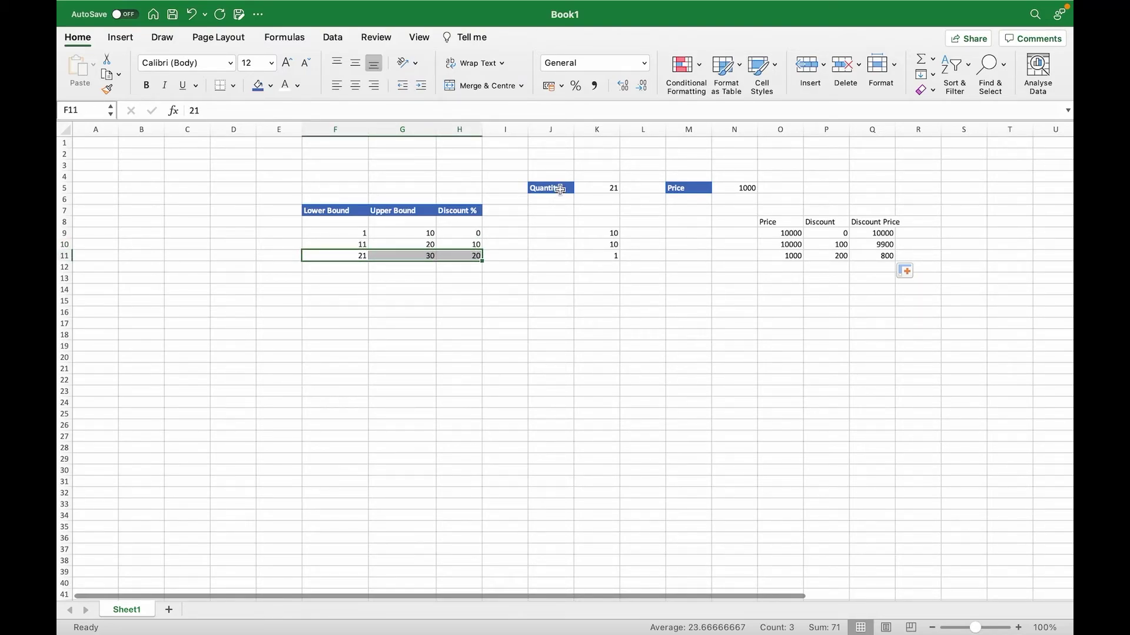
pyautogui.click(560, 188)
pyautogui.doubleClick(607, 189)
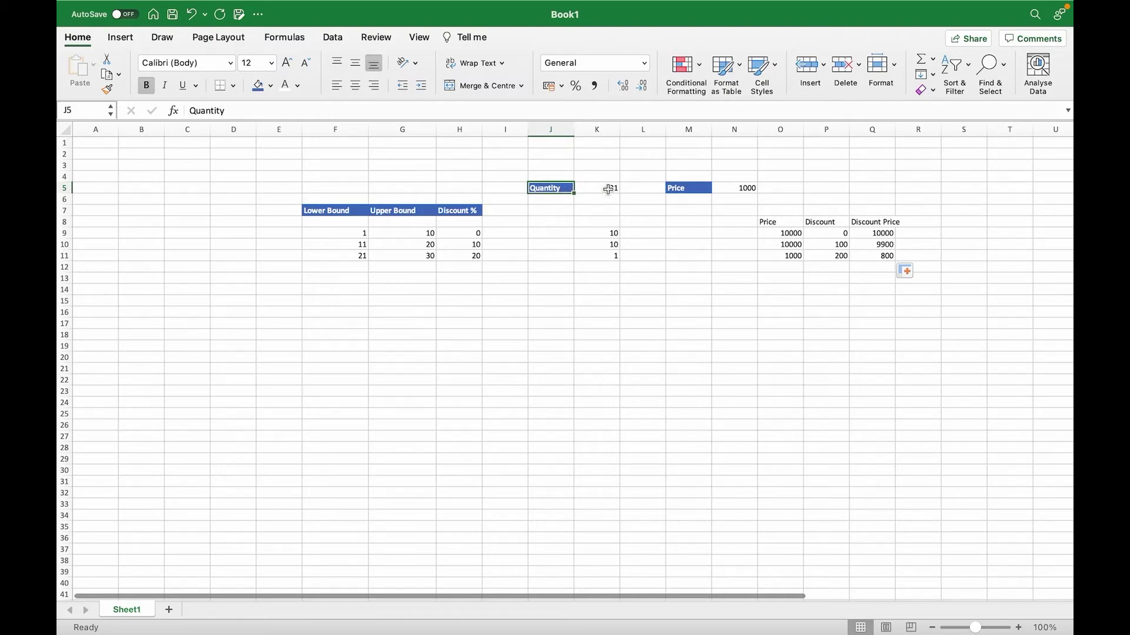
pyautogui.write('21')
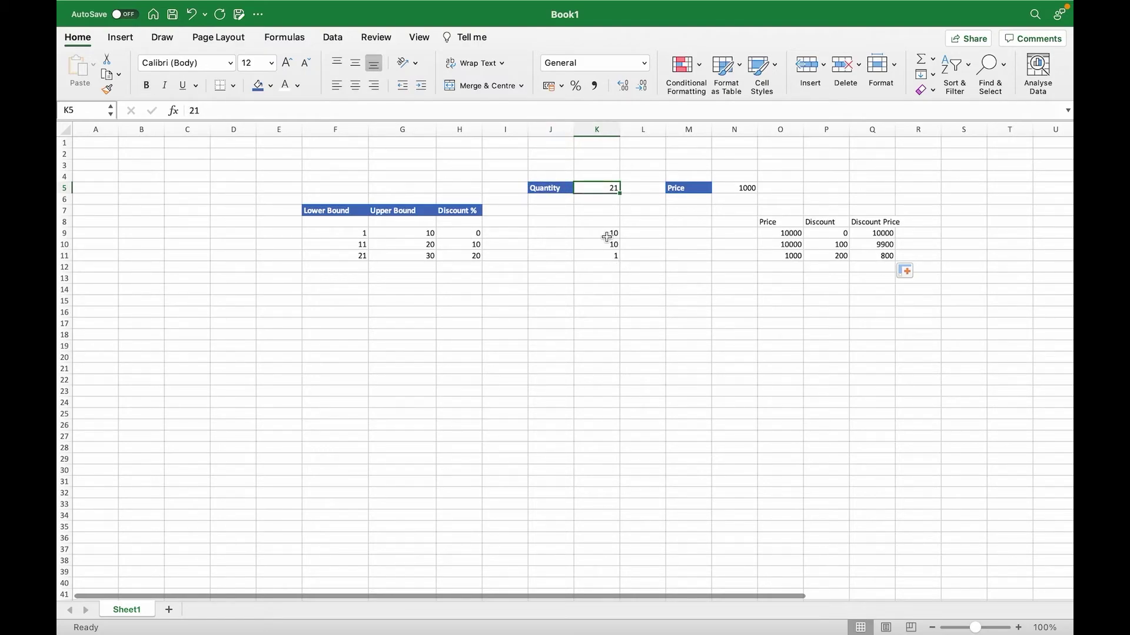
pyautogui.click(587, 236)
pyautogui.moveTo(587, 236); pyautogui.dragTo(353, 233)
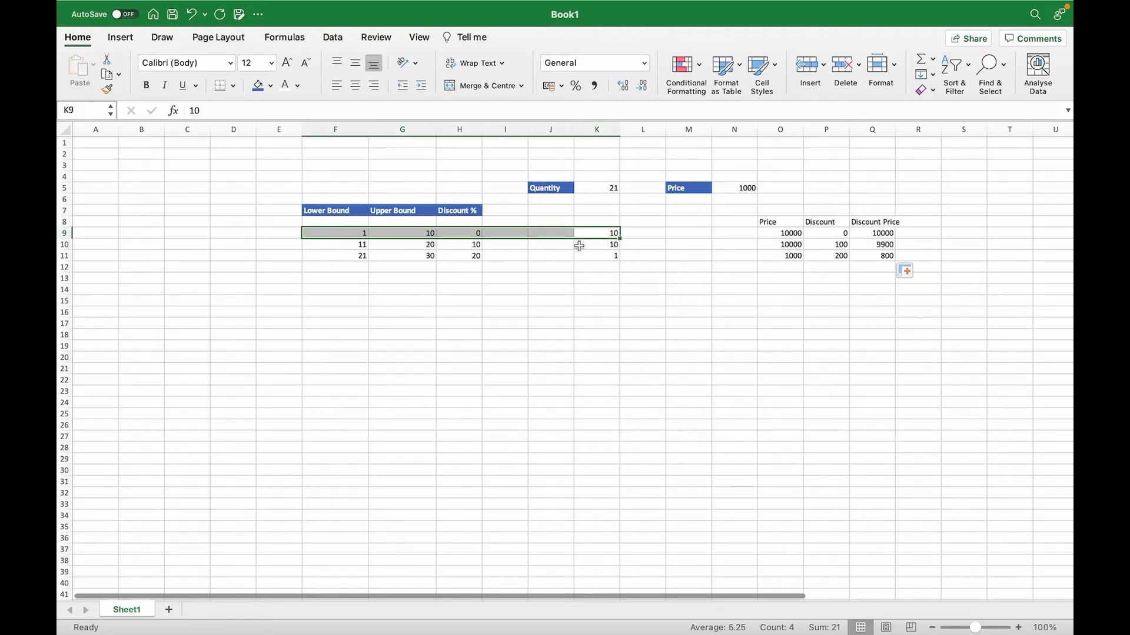
pyautogui.moveTo(609, 245); pyautogui.dragTo(346, 241)
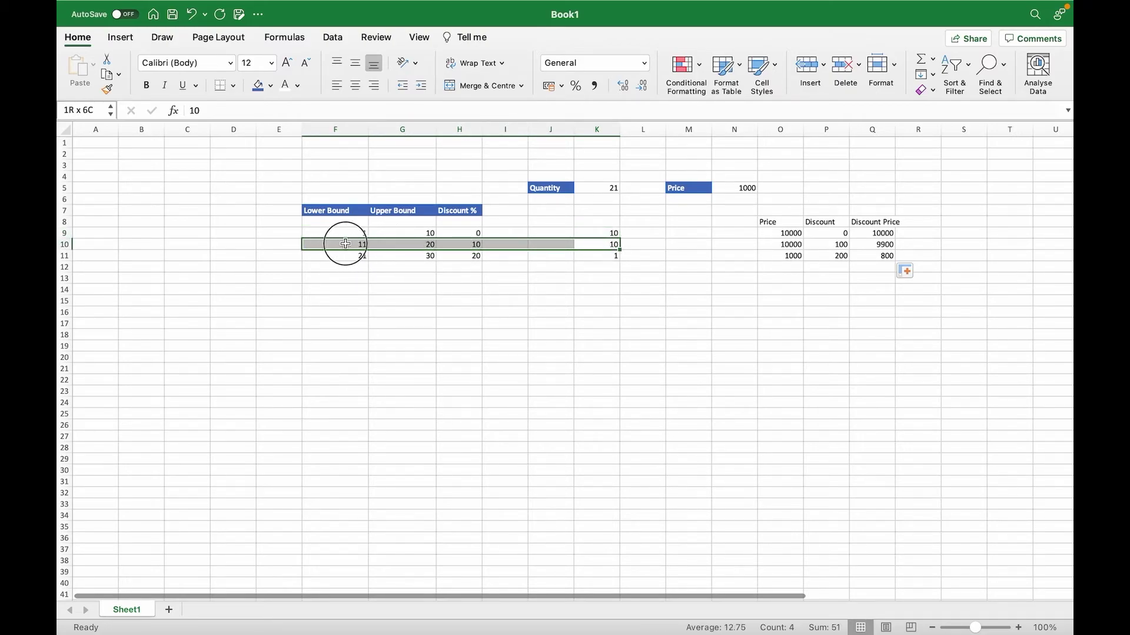
pyautogui.moveTo(606, 256); pyautogui.dragTo(420, 261)
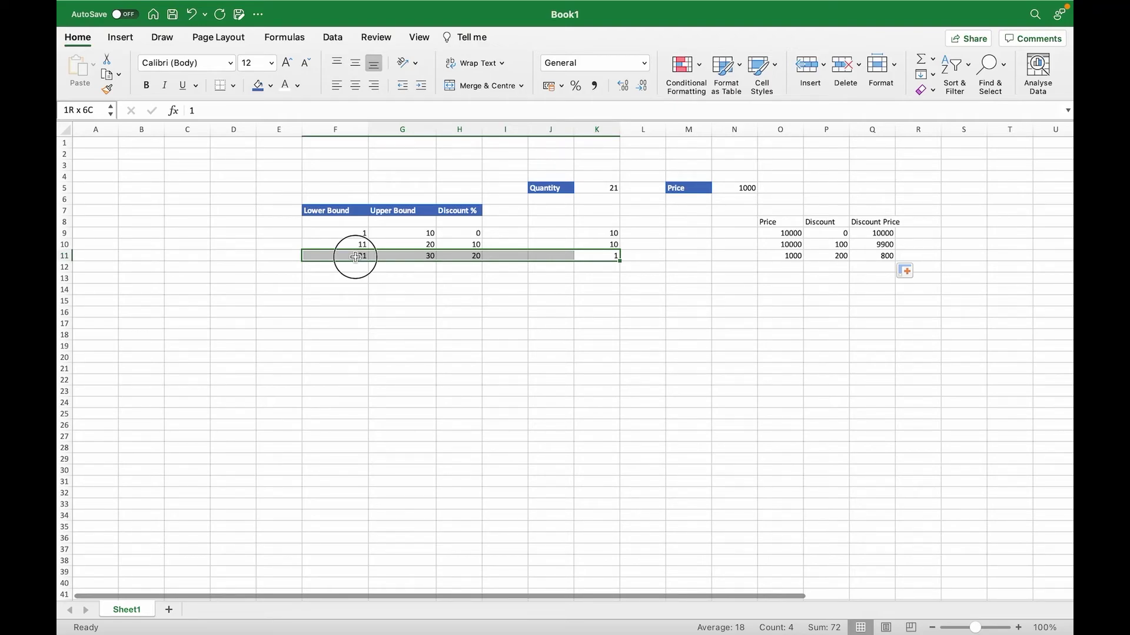
pyautogui.moveTo(354, 257); pyautogui.dragTo(355, 257)
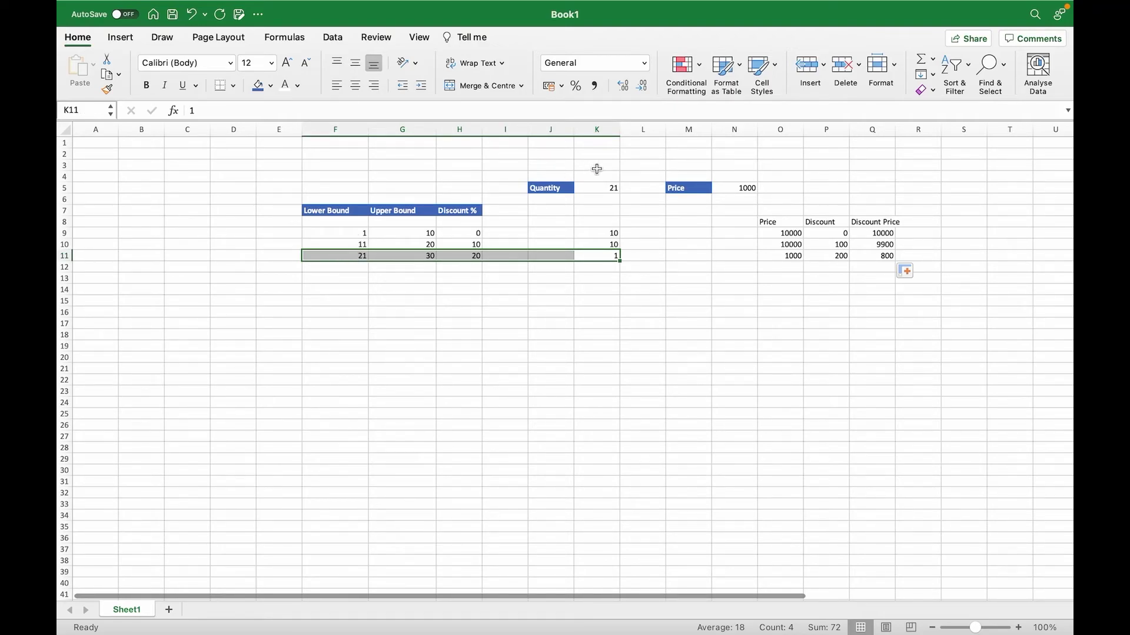
pyautogui.click(680, 186)
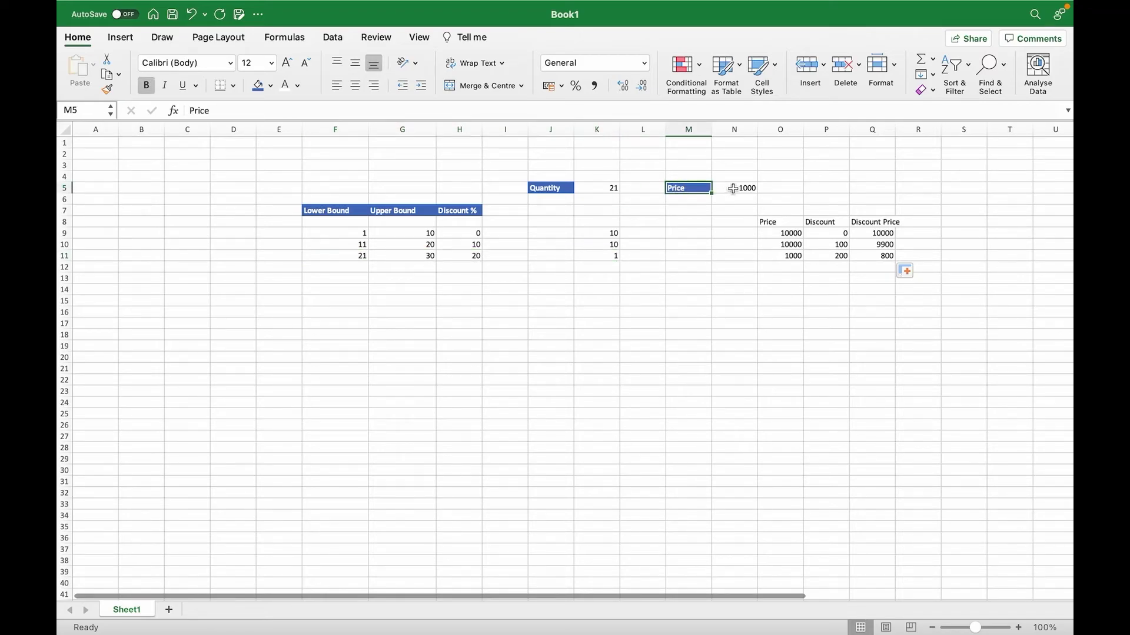
pyautogui.click(732, 188)
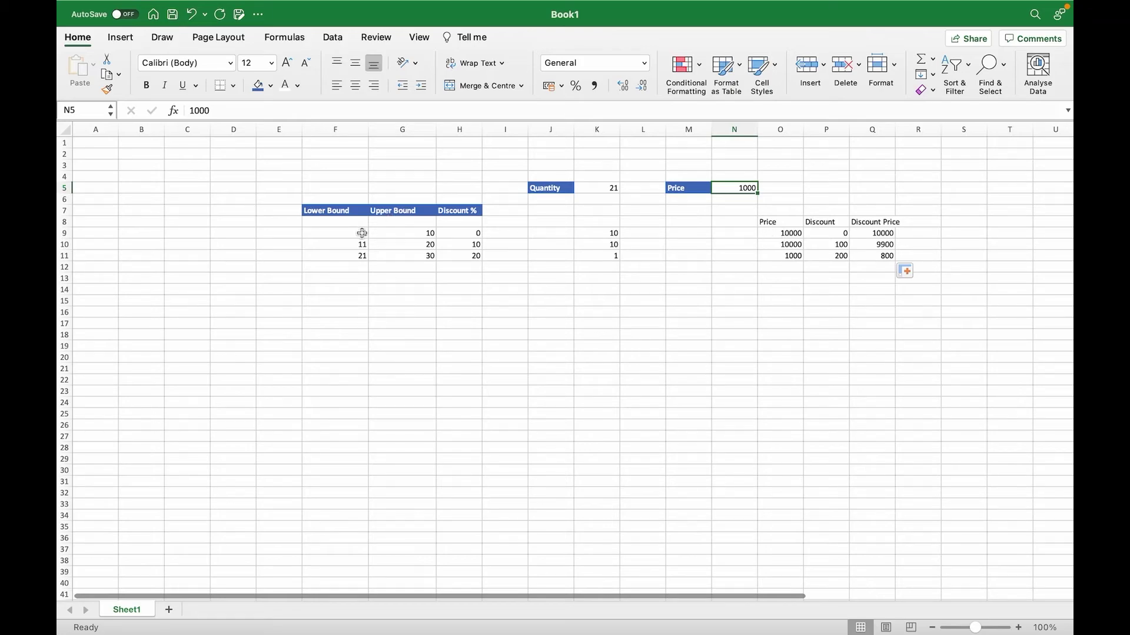
pyautogui.click(411, 234)
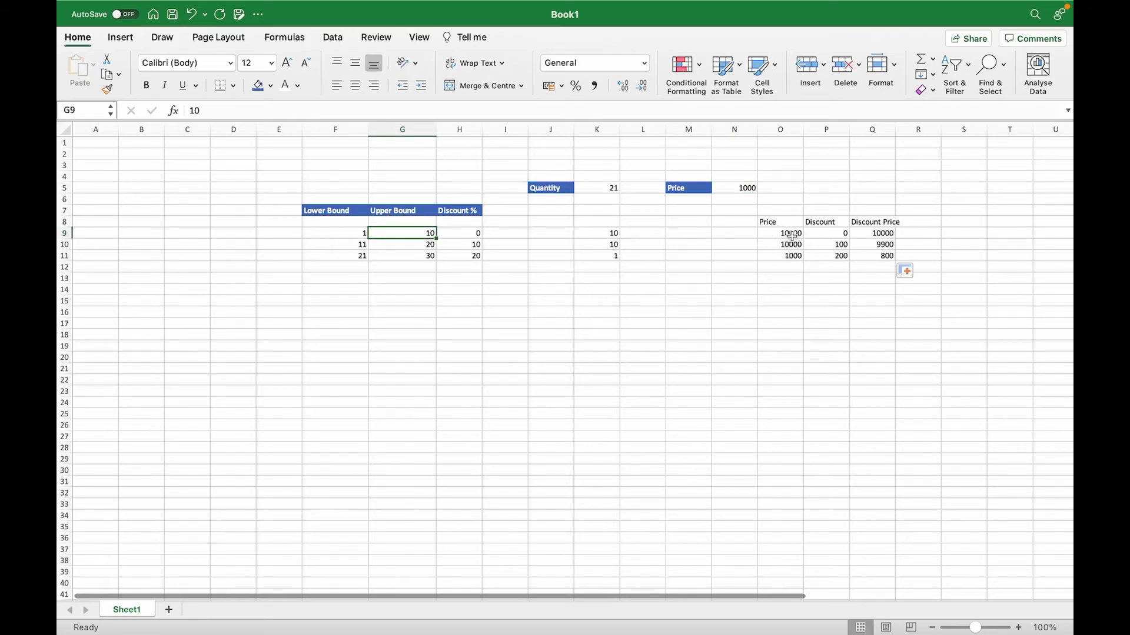
pyautogui.click(791, 235)
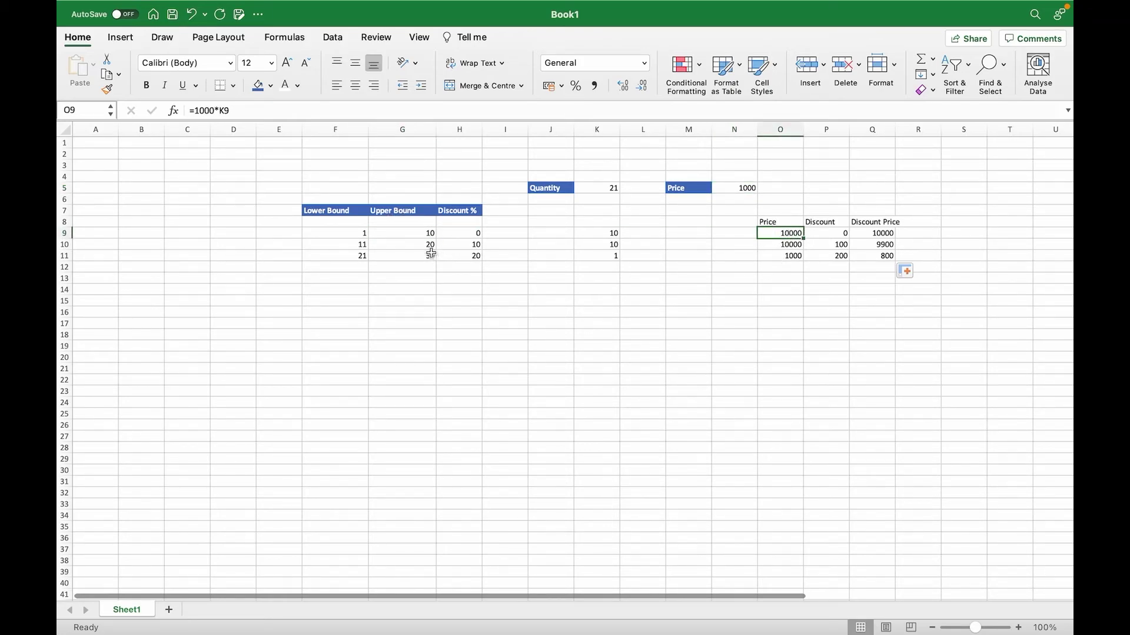
pyautogui.click(430, 246)
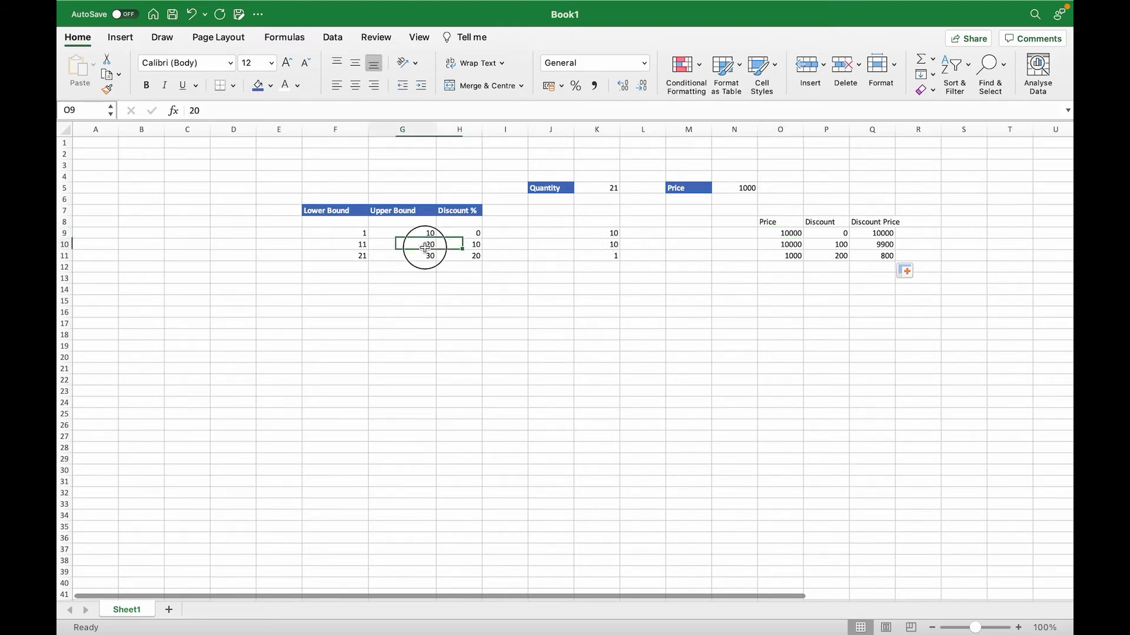
pyautogui.moveTo(343, 246); pyautogui.dragTo(456, 244)
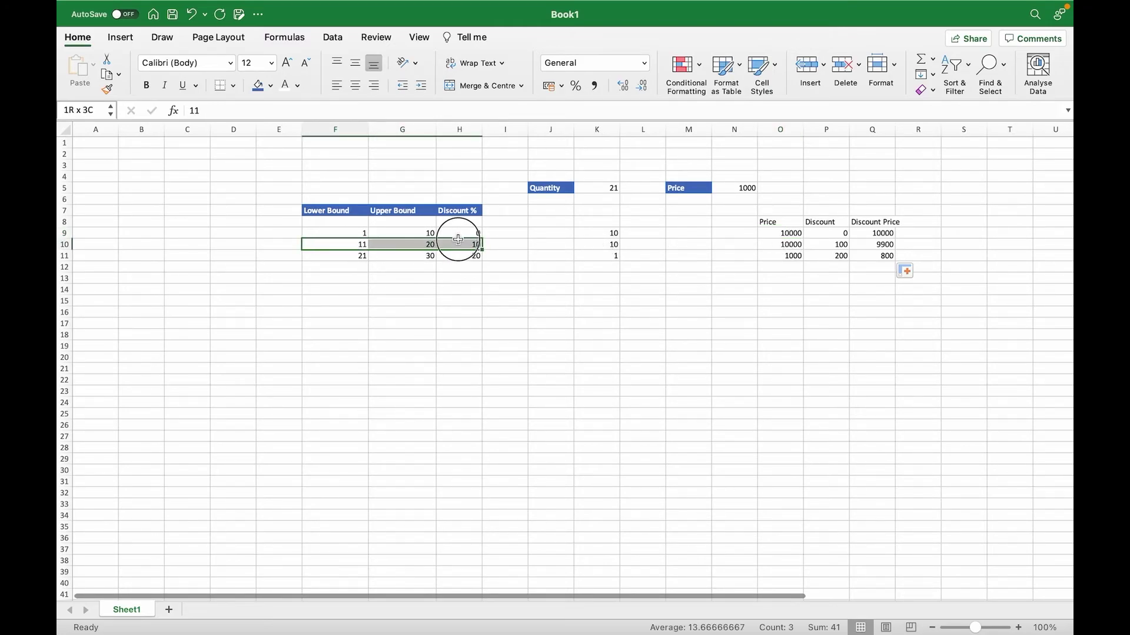
pyautogui.click(777, 247)
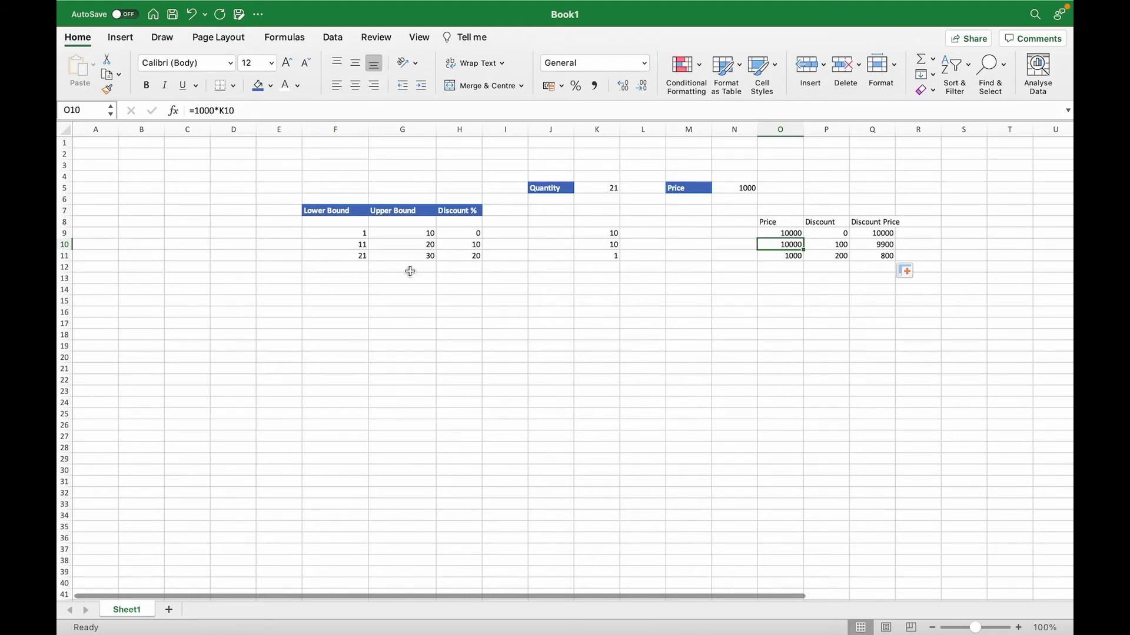
pyautogui.click(615, 257)
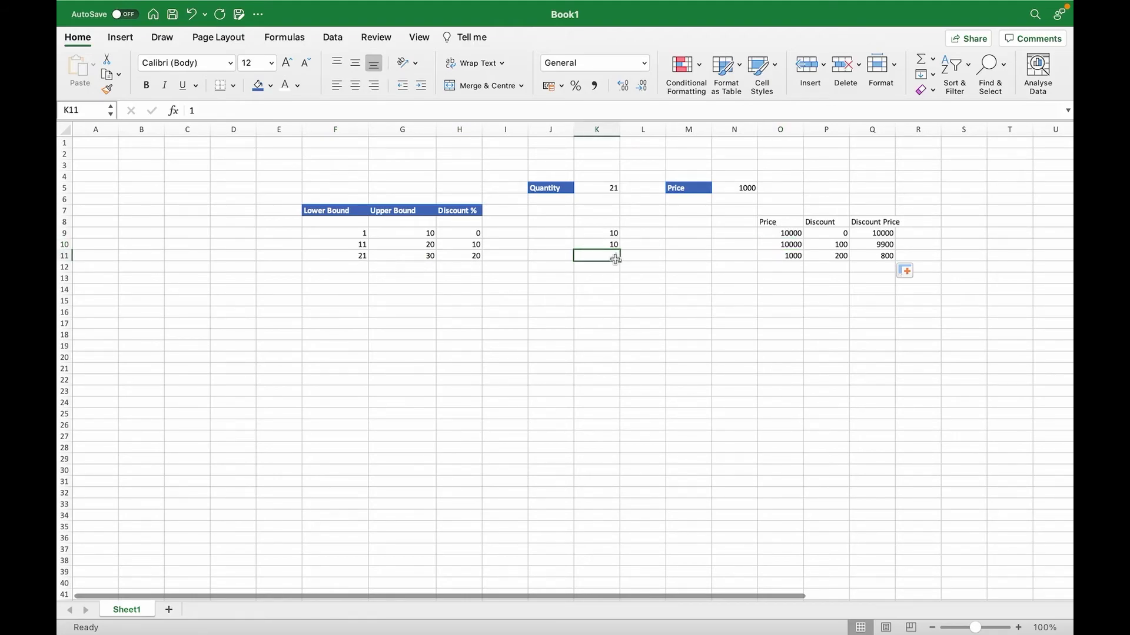
pyautogui.moveTo(352, 260); pyautogui.dragTo(429, 257)
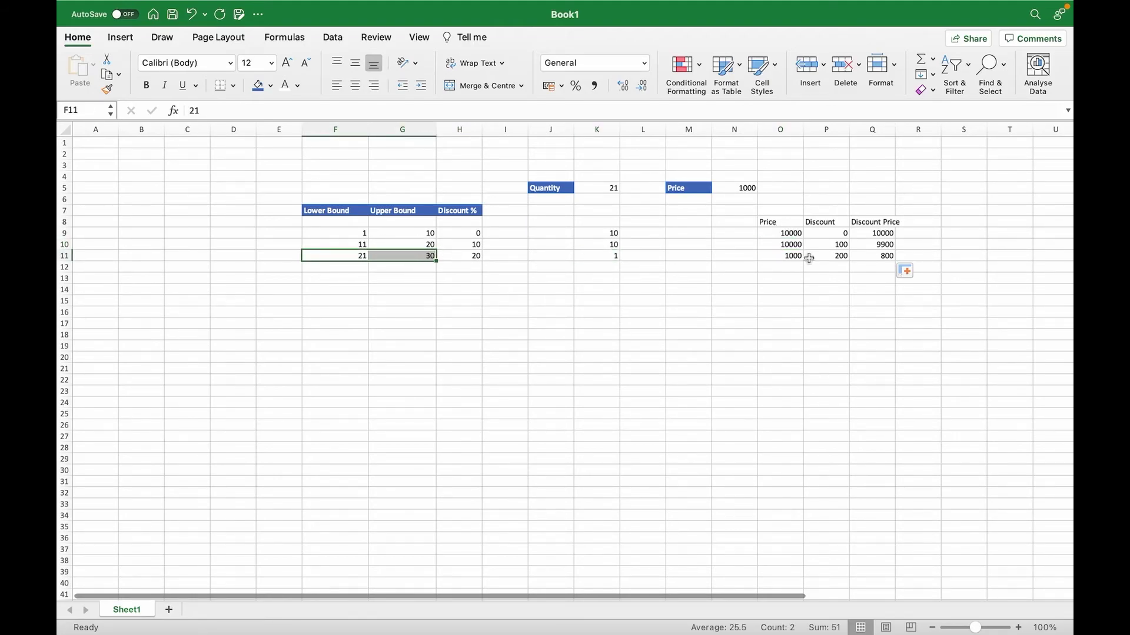
pyautogui.click(791, 257)
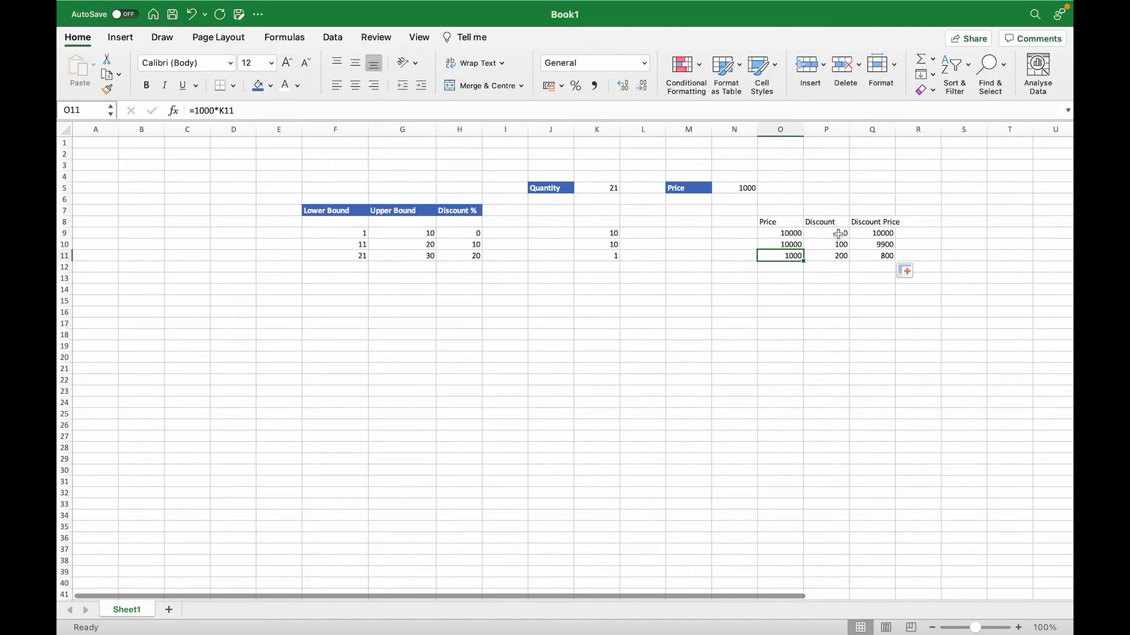
# Review the first and second tiers' discount percents, second-tier quantity and price formula
pyautogui.click(460, 233)
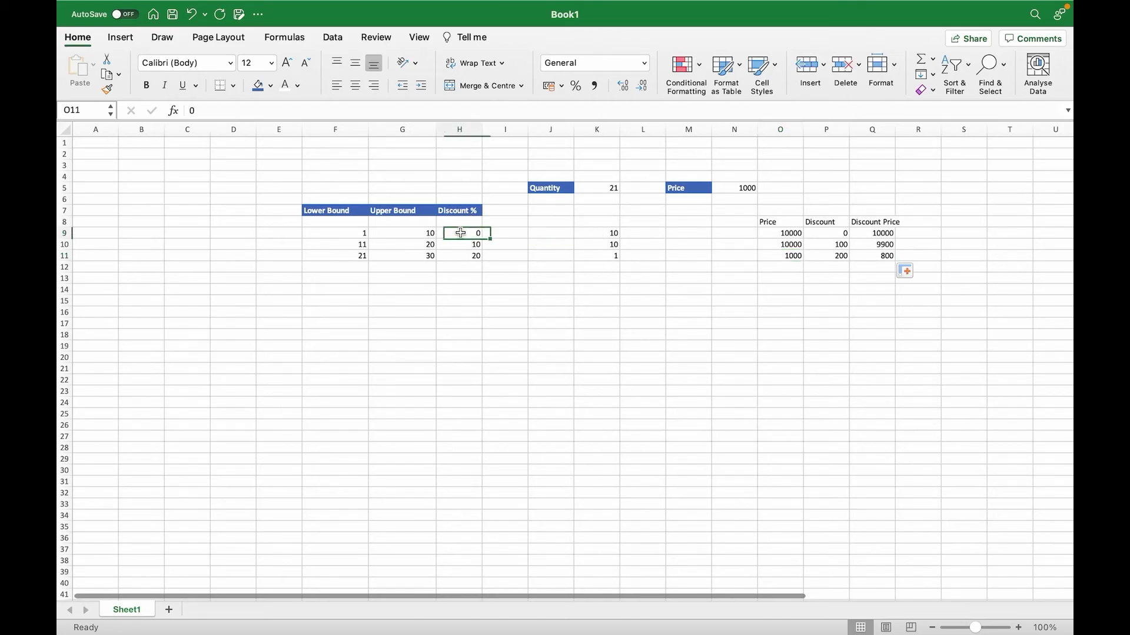
pyautogui.click(829, 233)
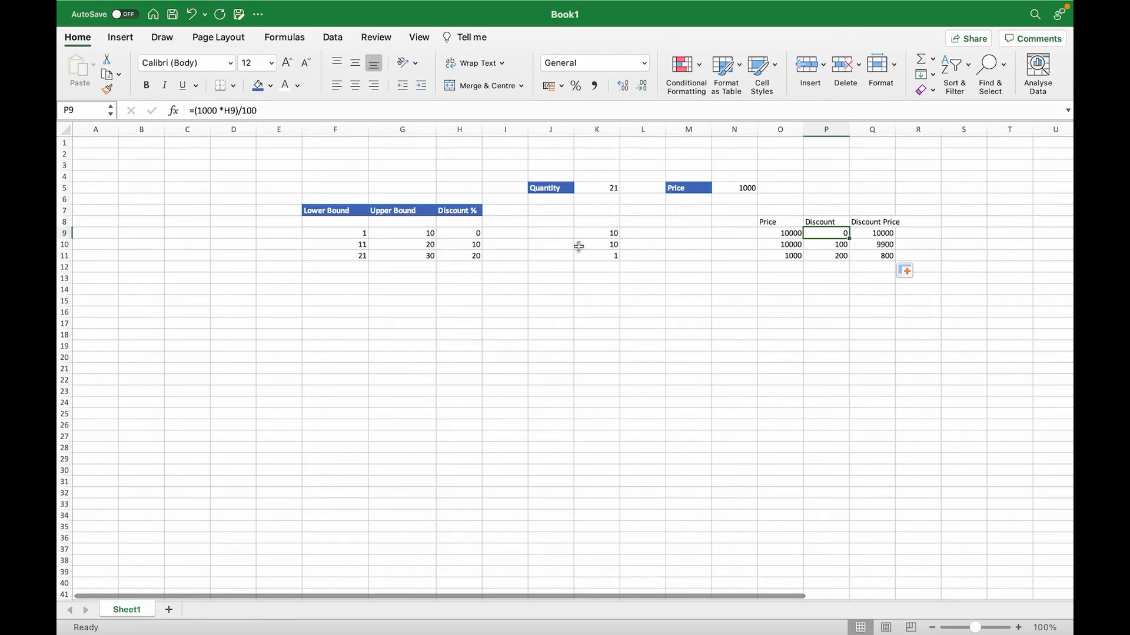
pyautogui.click(605, 245)
pyautogui.click(461, 245)
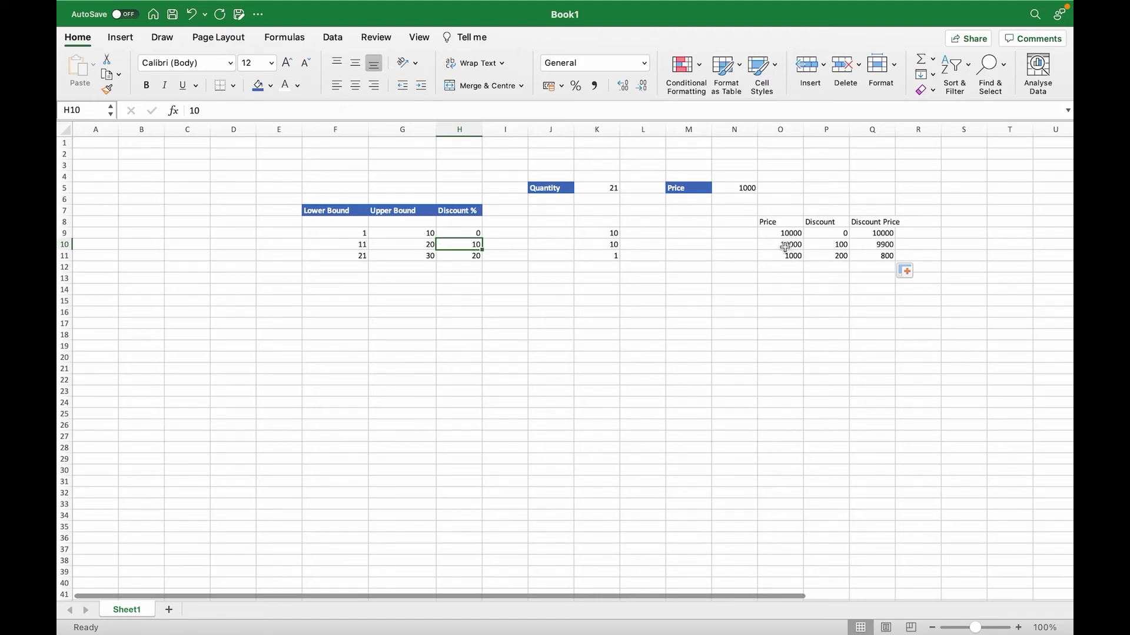
pyautogui.click(785, 246)
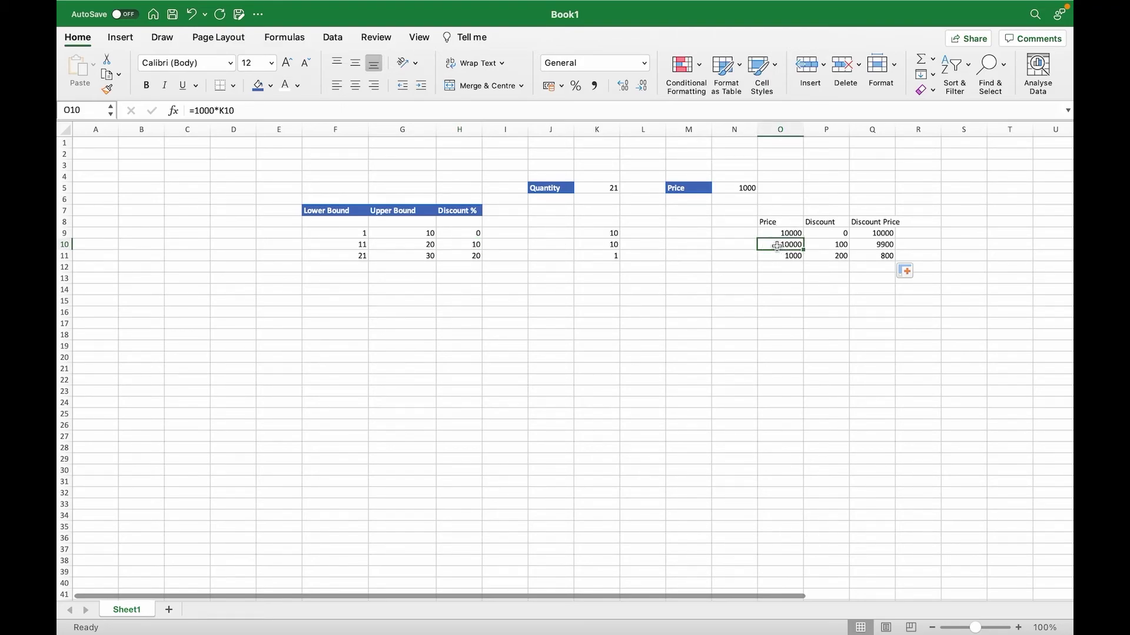
# Overwrite the second tier's discount in P10 with 1000, then review the third tier's quantity and formulas
pyautogui.click(841, 246)
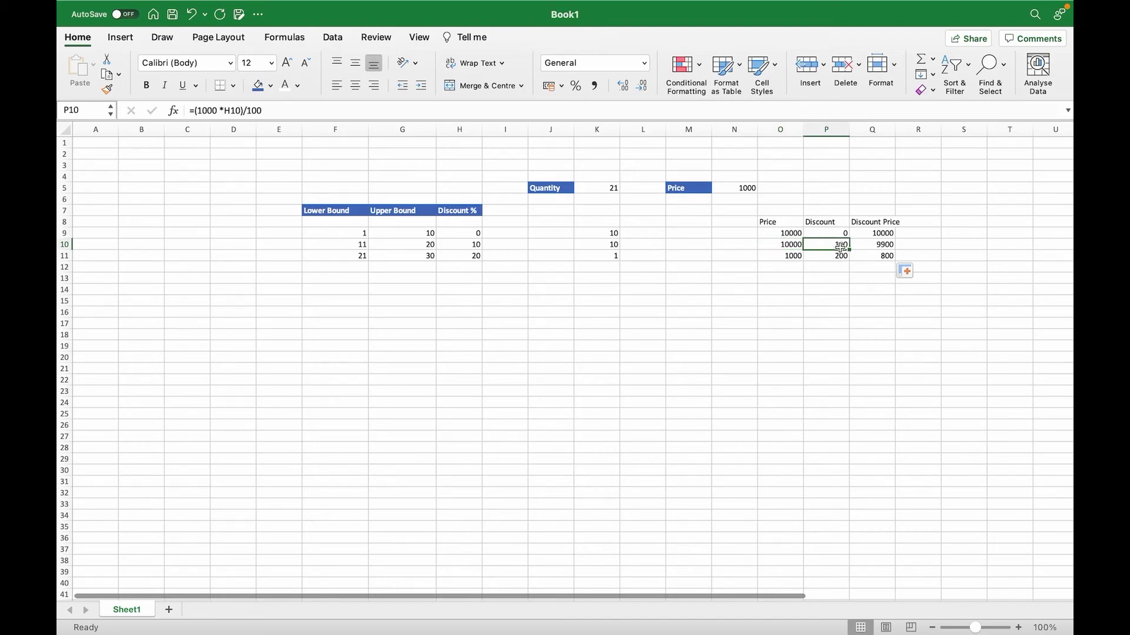
pyautogui.write('1000')
pyautogui.press('Return')
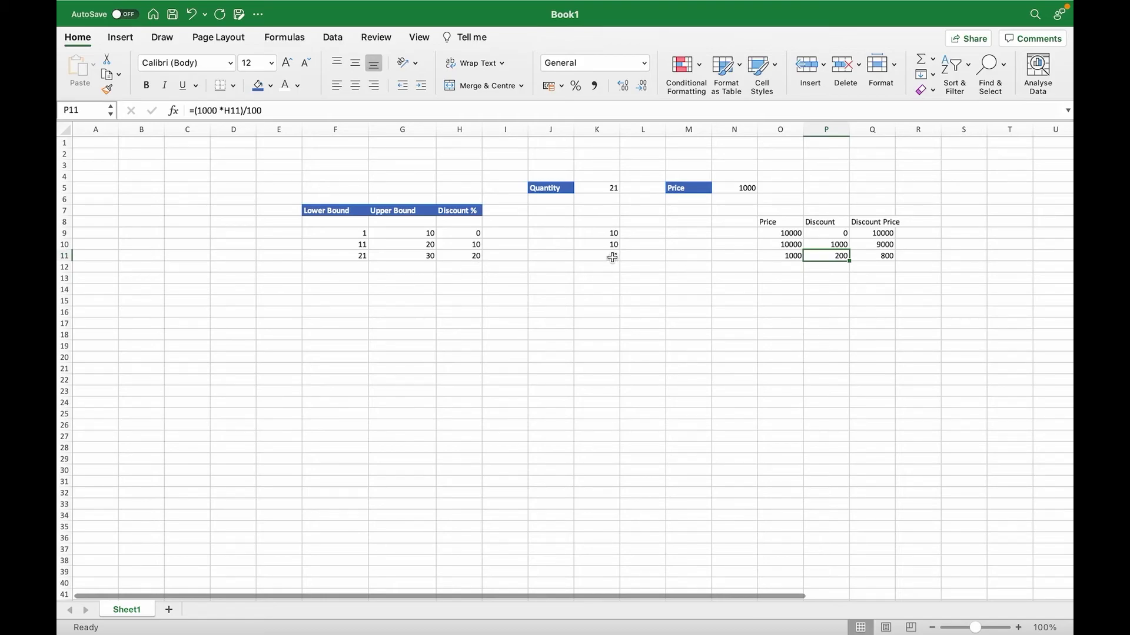
pyautogui.click(612, 257)
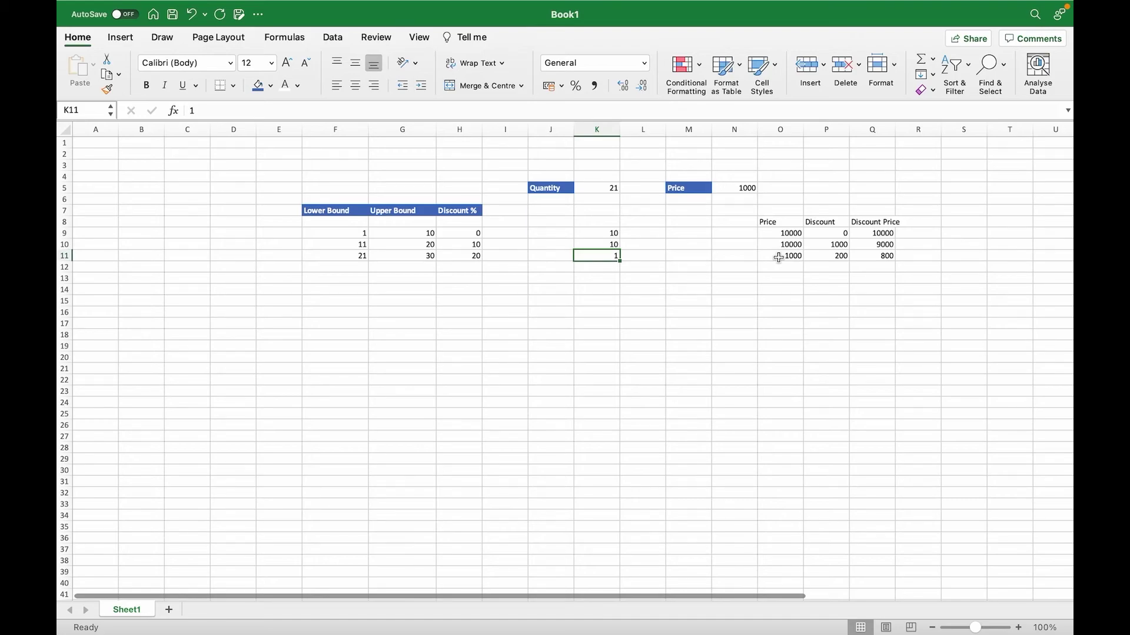
pyautogui.click(779, 257)
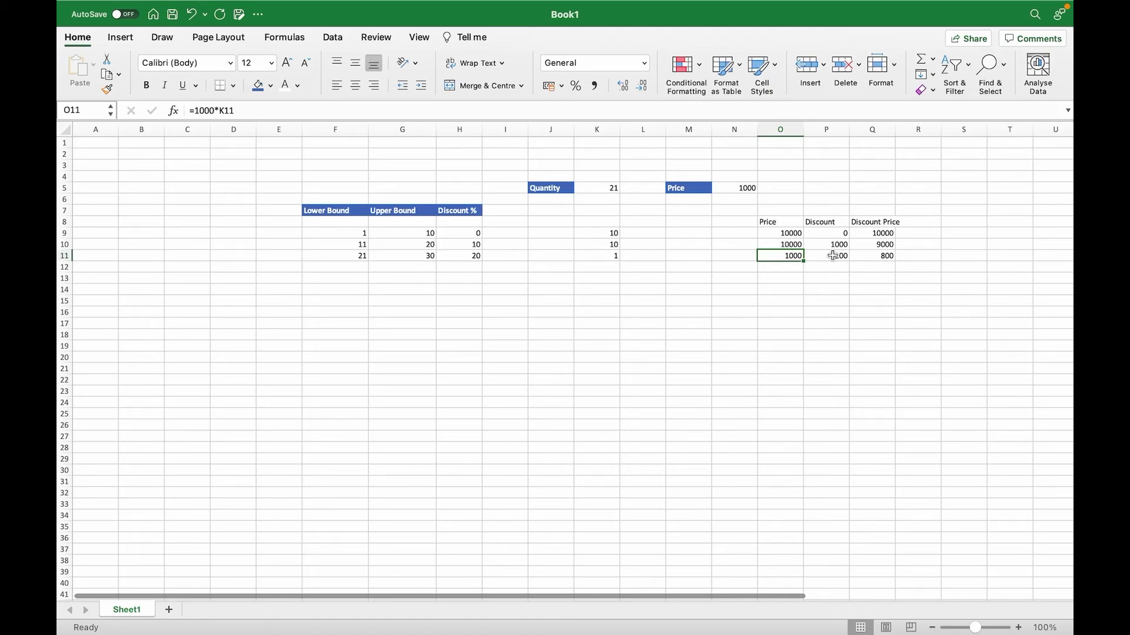
pyautogui.click(833, 255)
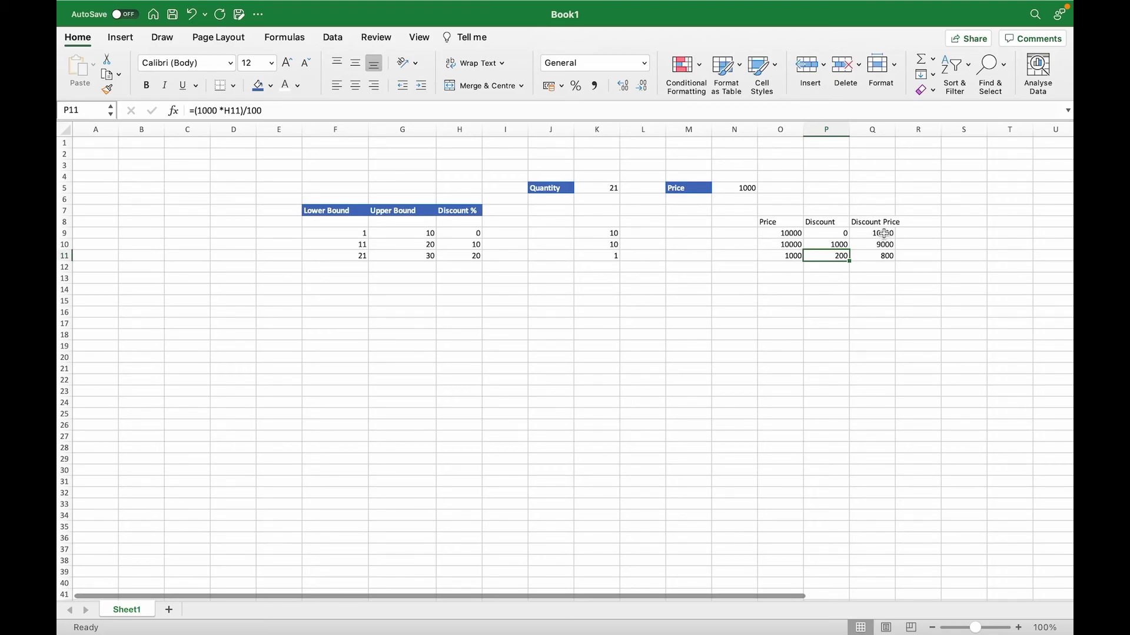
pyautogui.click(883, 233)
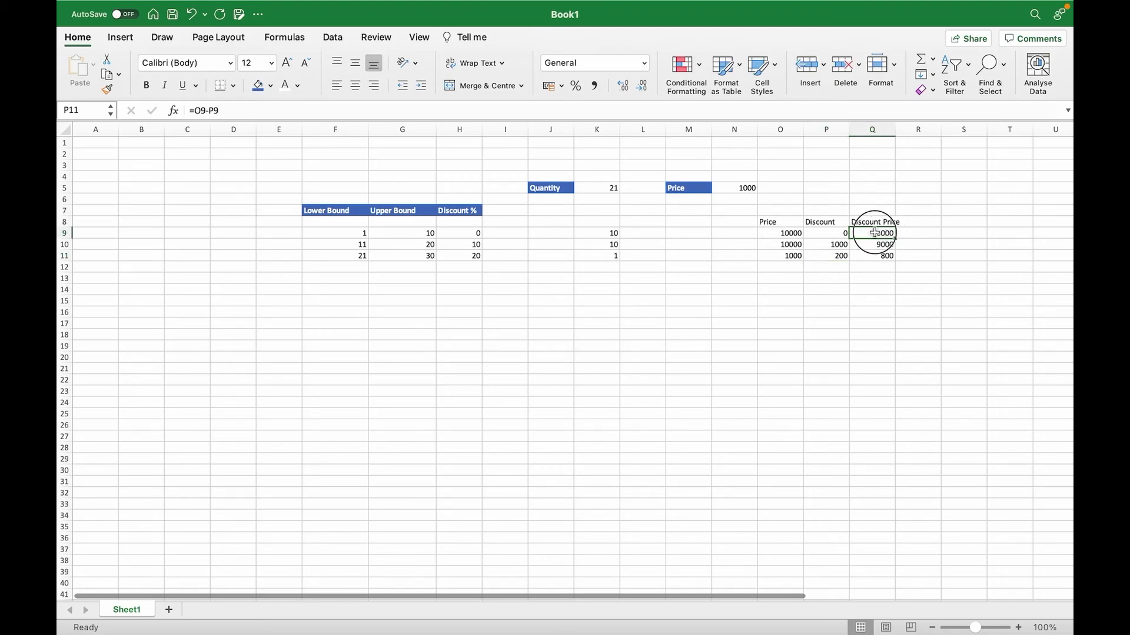
pyautogui.press('Left')
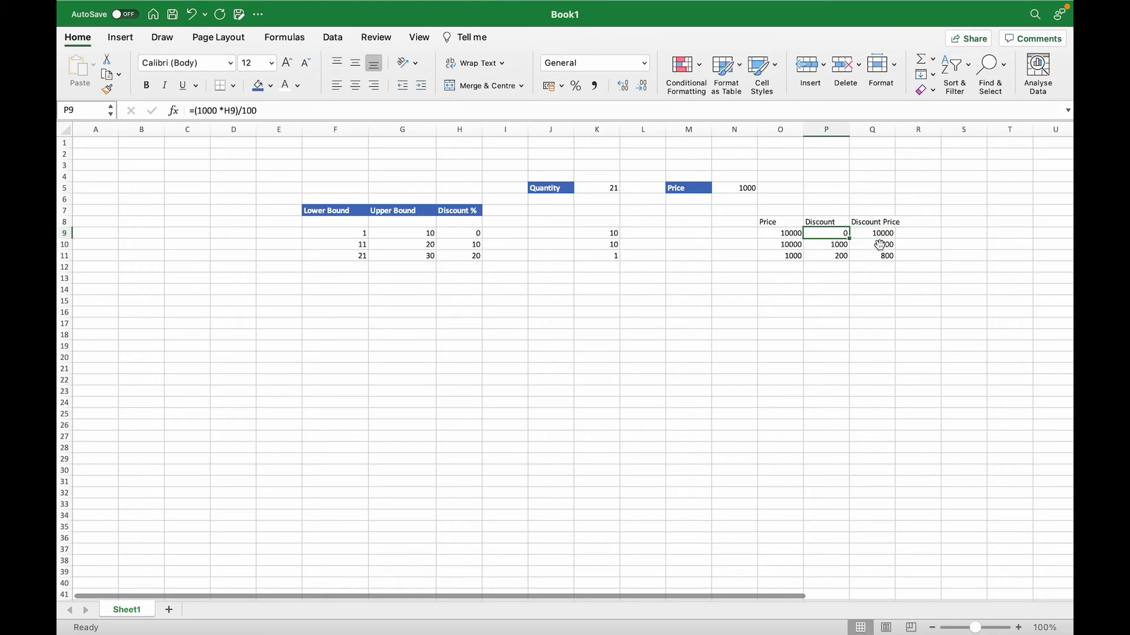
pyautogui.click(880, 245)
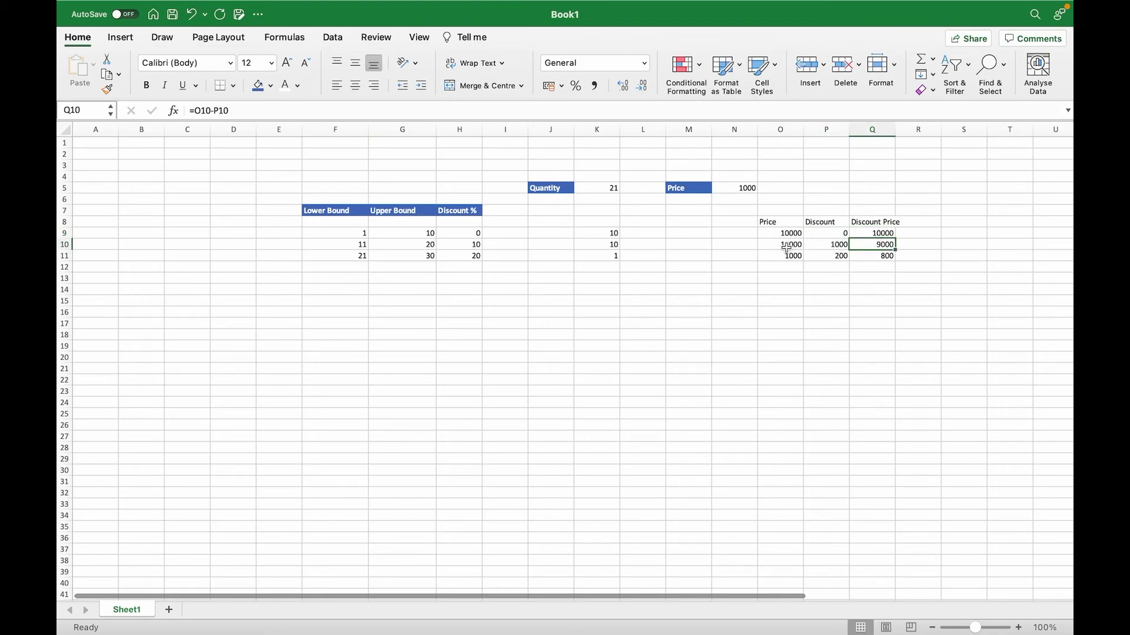
pyautogui.click(786, 246)
pyautogui.click(840, 244)
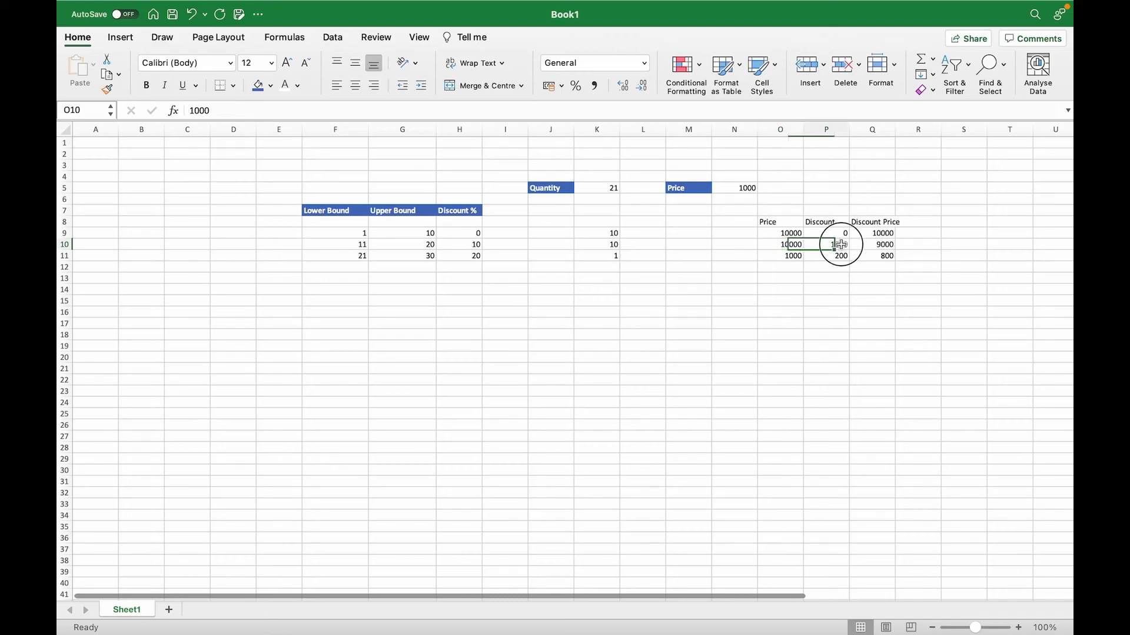
pyautogui.click(790, 256)
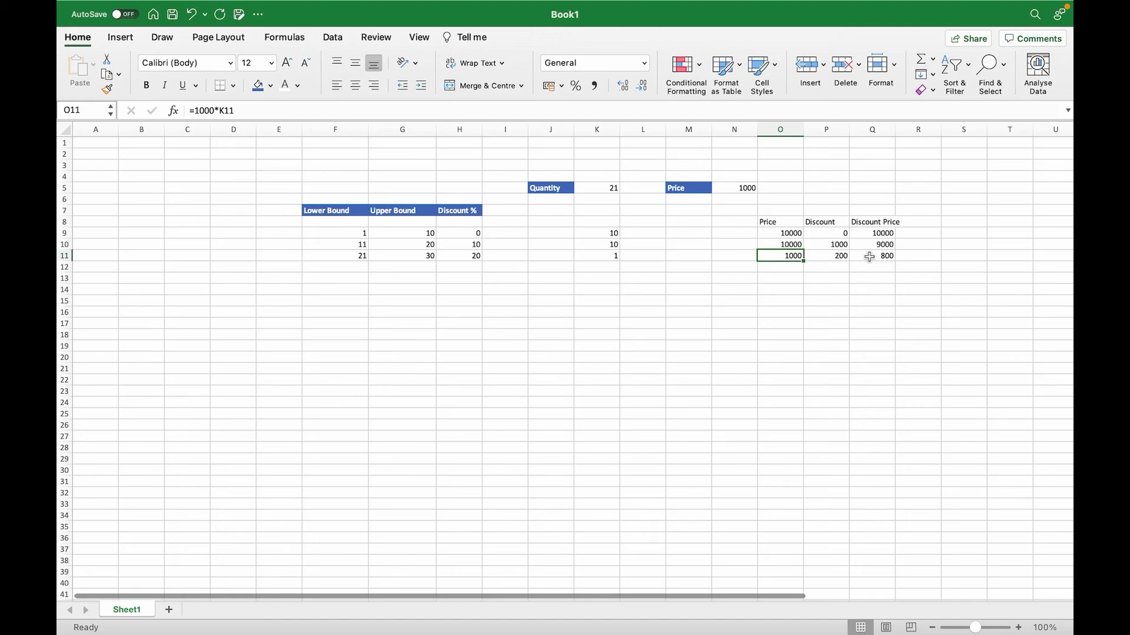
# Enter =SUM(Q9:Q11) in Q13, totalling the three discount prices to 19800
pyautogui.click(870, 257)
pyautogui.click(864, 281)
pyautogui.write('=sum(')
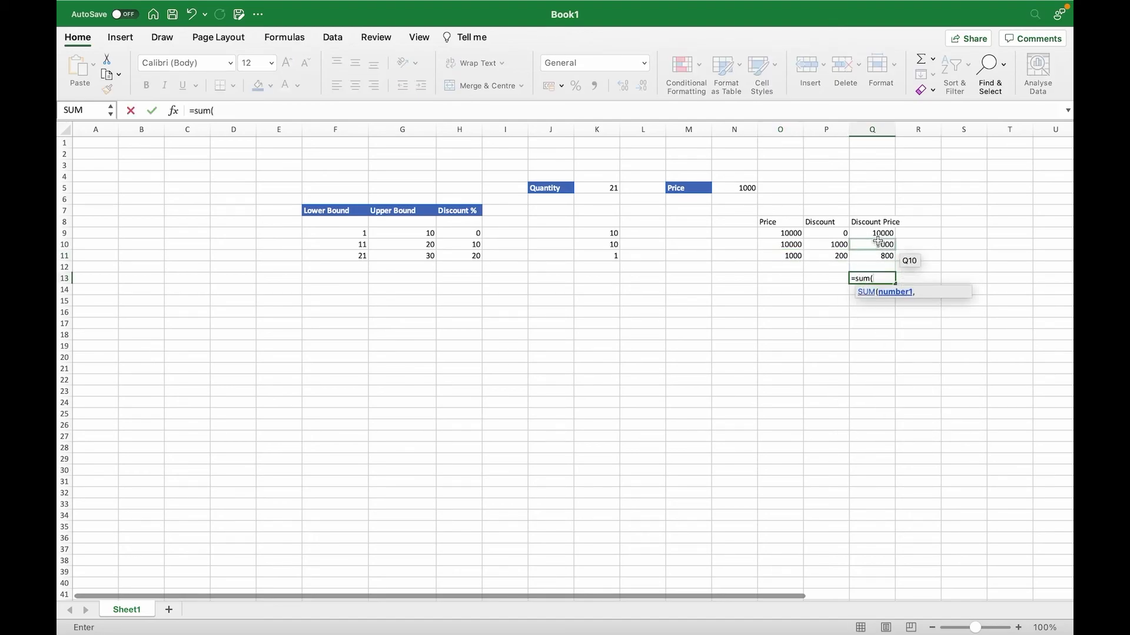
pyautogui.moveTo(877, 233); pyautogui.dragTo(880, 258)
pyautogui.press('Return')
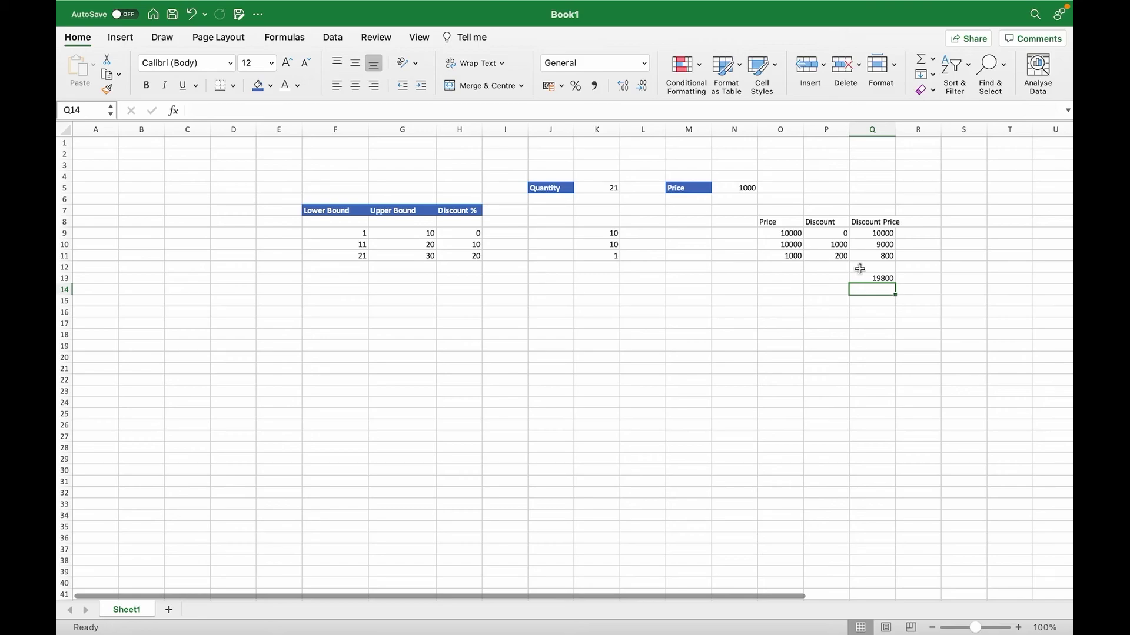
# Back in Salesforce, change the line quantity from 21 to 25, raising the regular unit price from $19,800 to $23,000
pyautogui.hotkey('ctrl', 'Left')
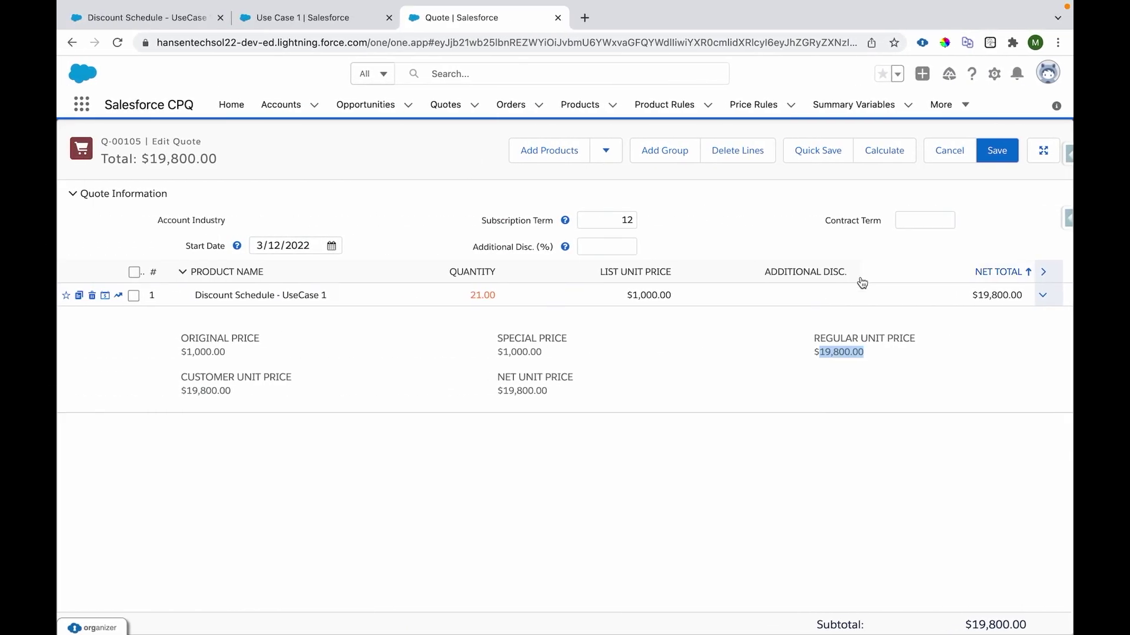
pyautogui.click(830, 378)
pyautogui.moveTo(817, 352); pyautogui.dragTo(870, 353)
pyautogui.click(468, 300)
pyautogui.write('25')
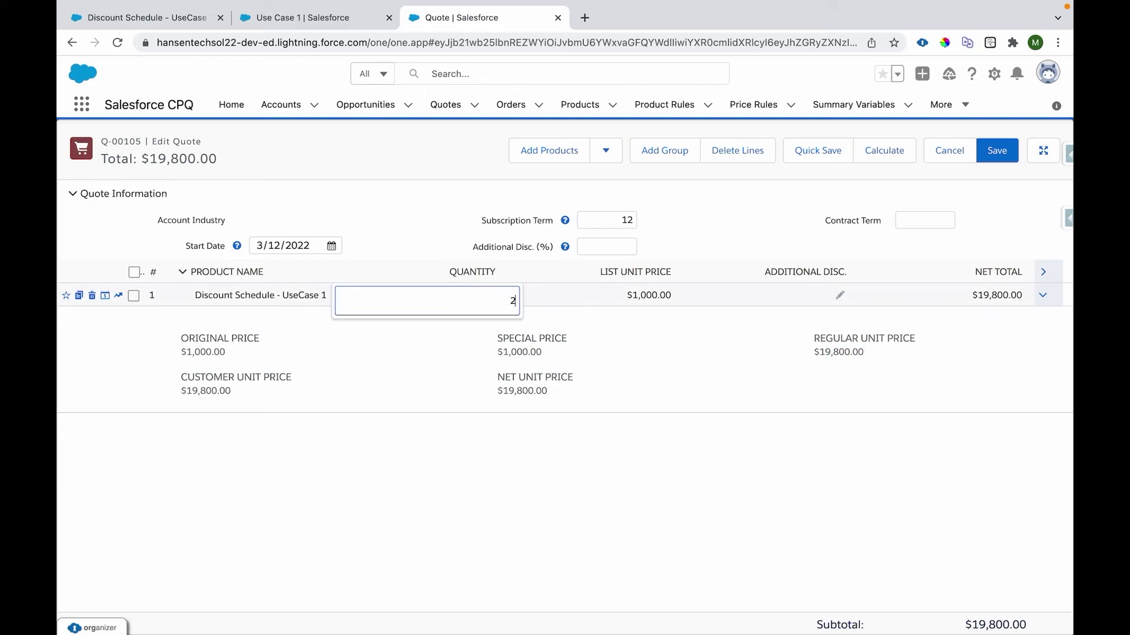
pyautogui.click(613, 467)
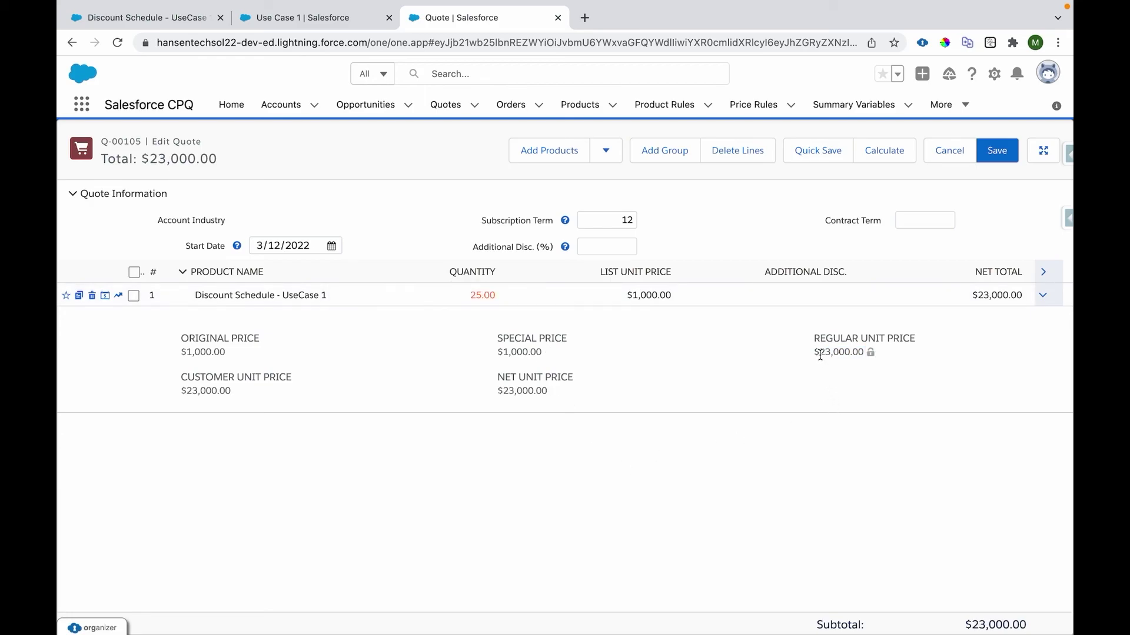
pyautogui.moveTo(819, 351); pyautogui.dragTo(865, 351)
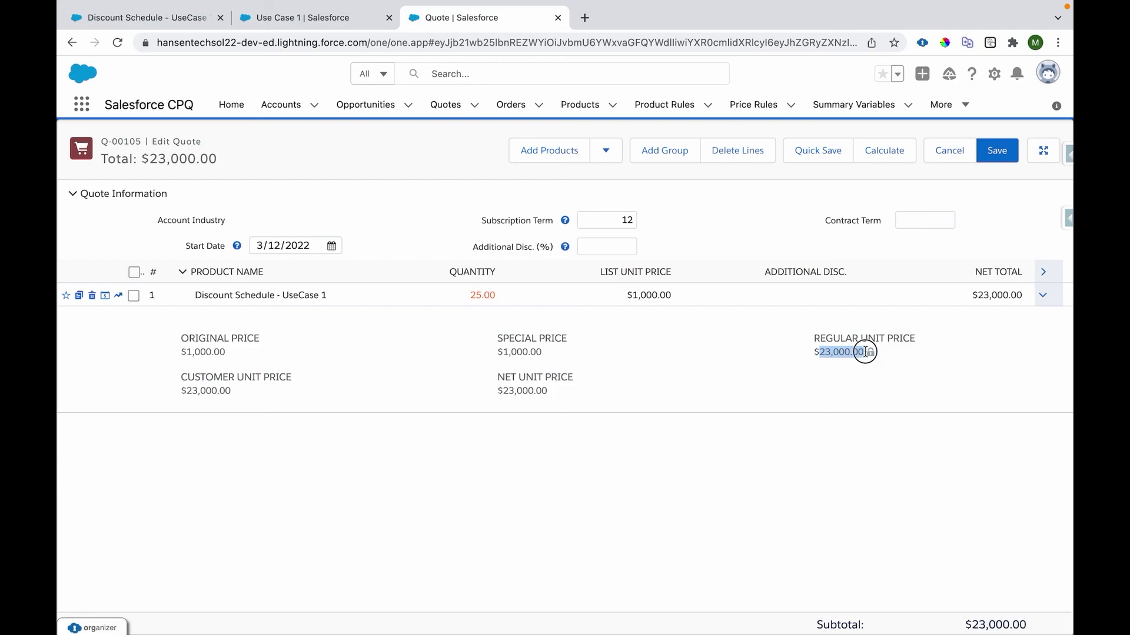
pyautogui.click(849, 396)
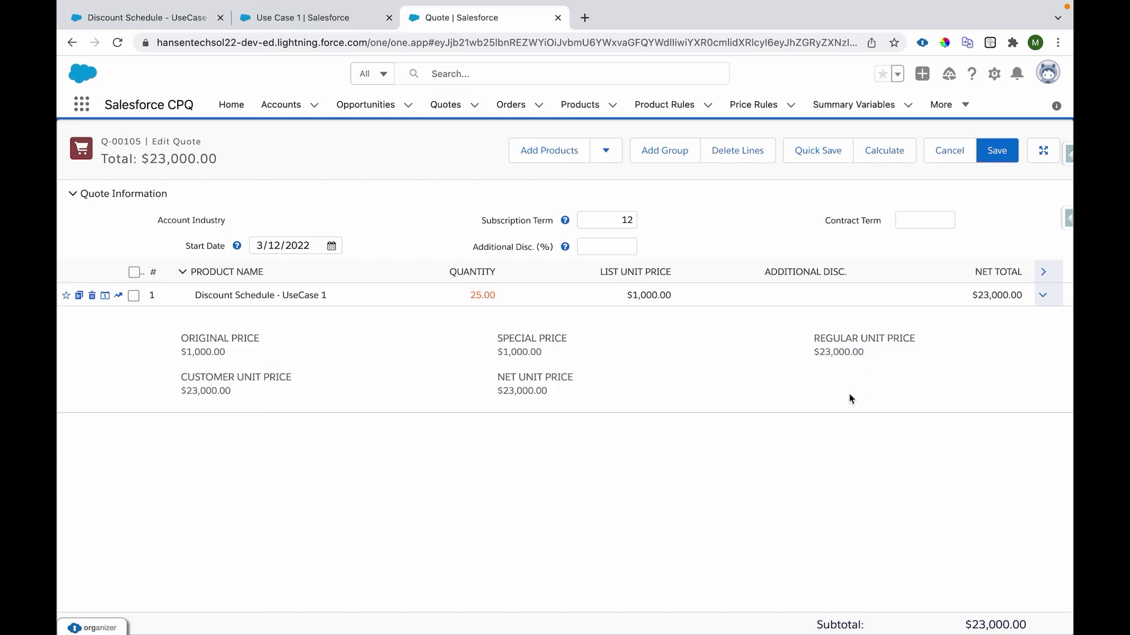